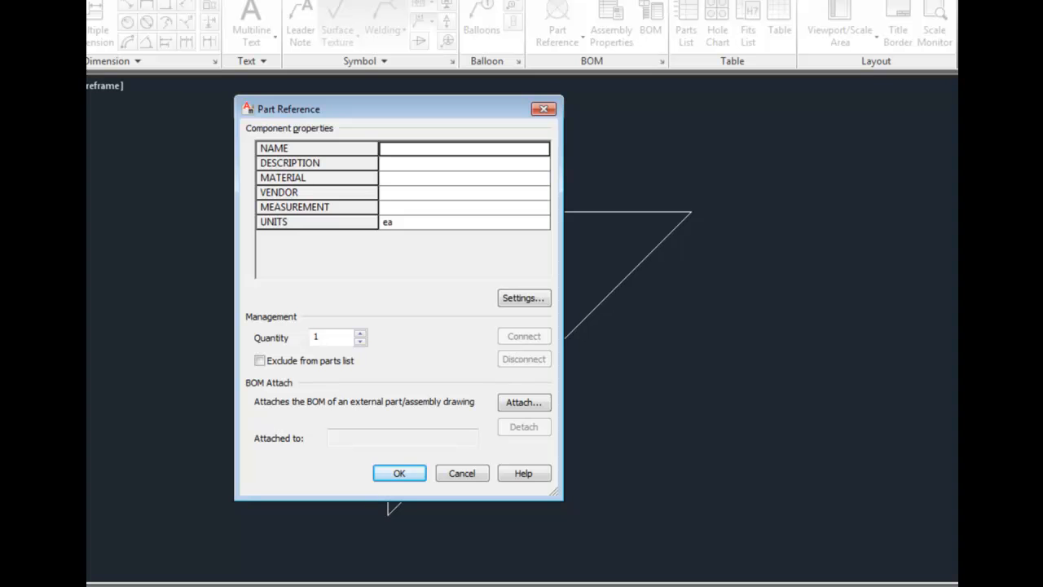
Remove the VENDOR property from the component properties list in the part reference's BOM settings
left_click(525, 298)
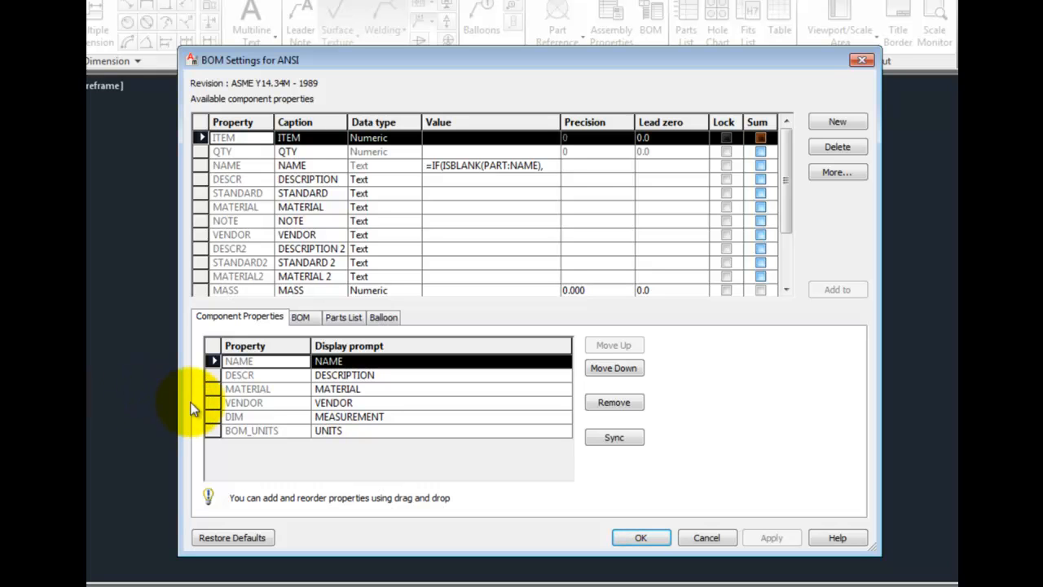
left_click(213, 403)
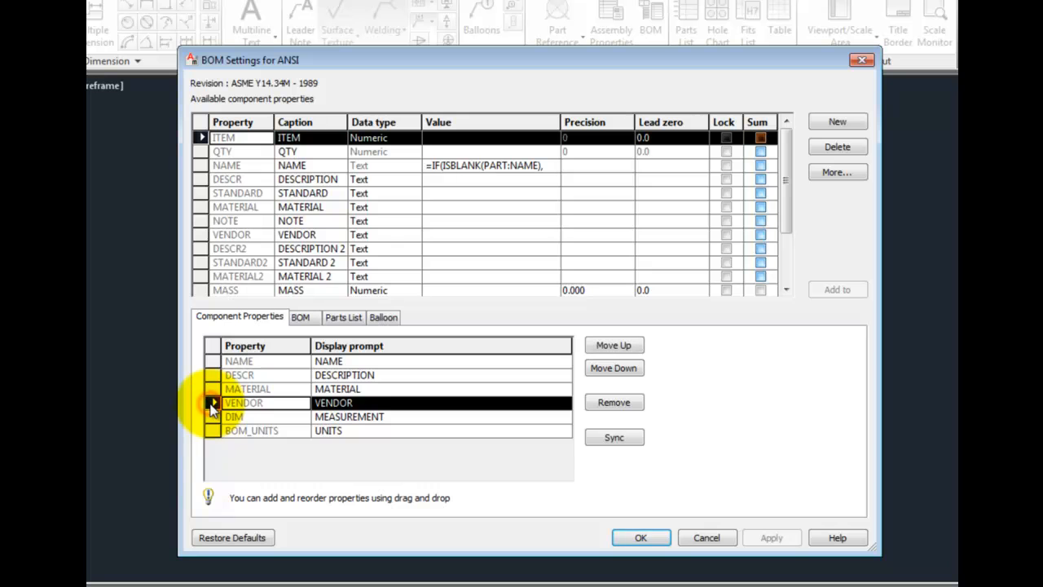
left_click(617, 403)
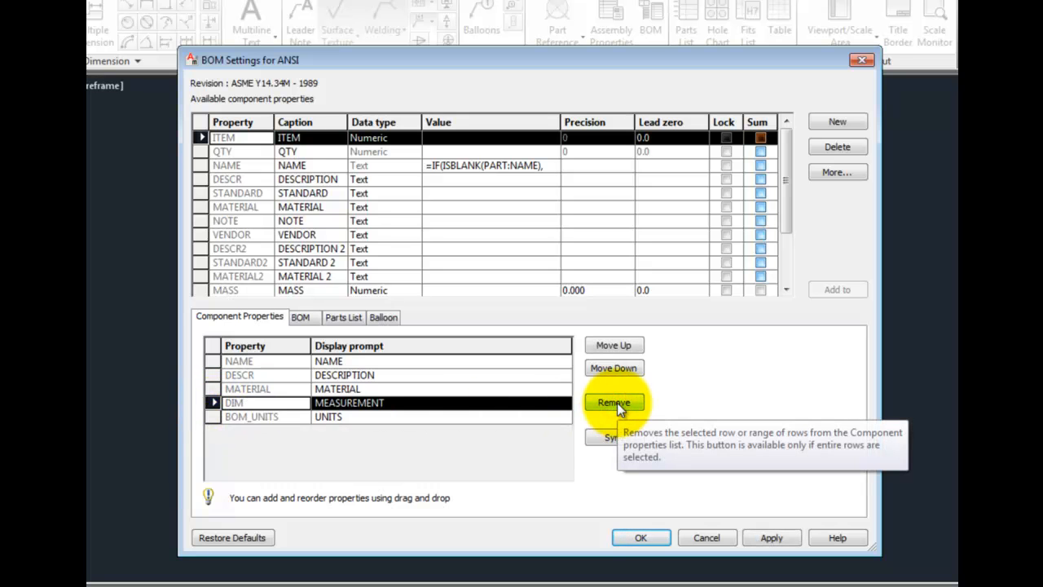
Add the NOTE property to the component properties and move it directly below NAME
left_click(200, 220)
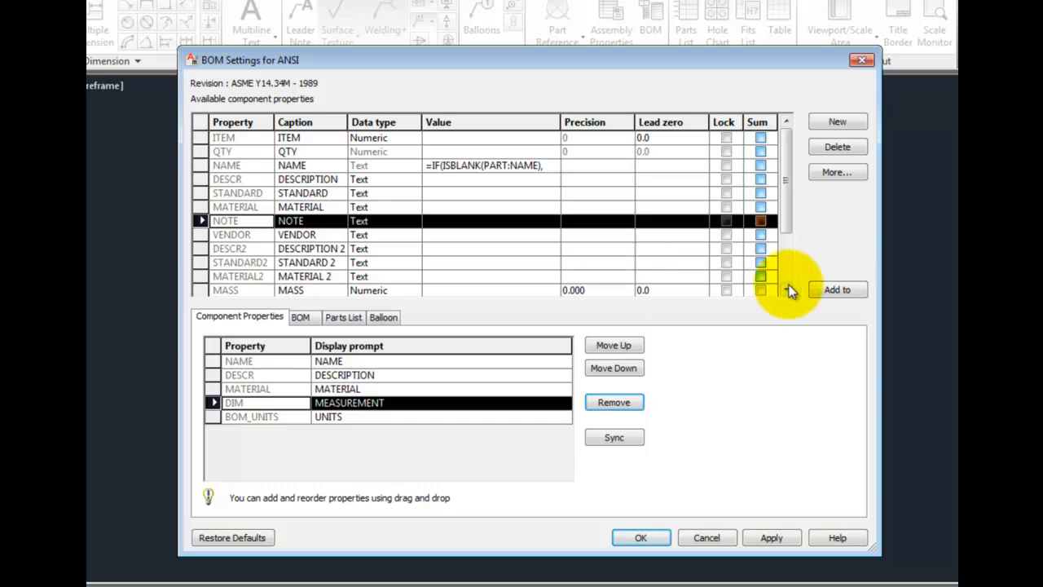
left_click(830, 291)
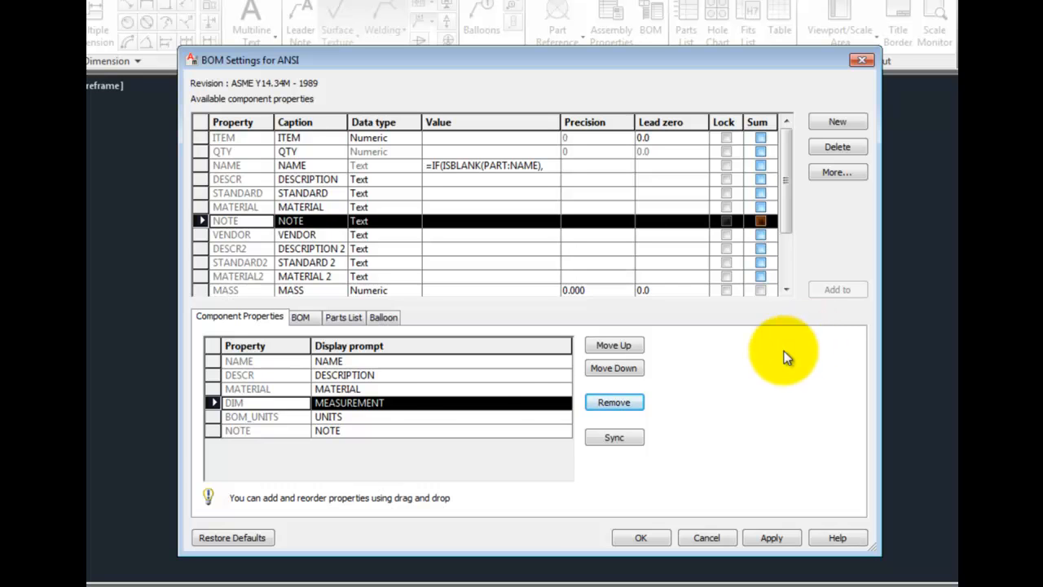
left_click(210, 431)
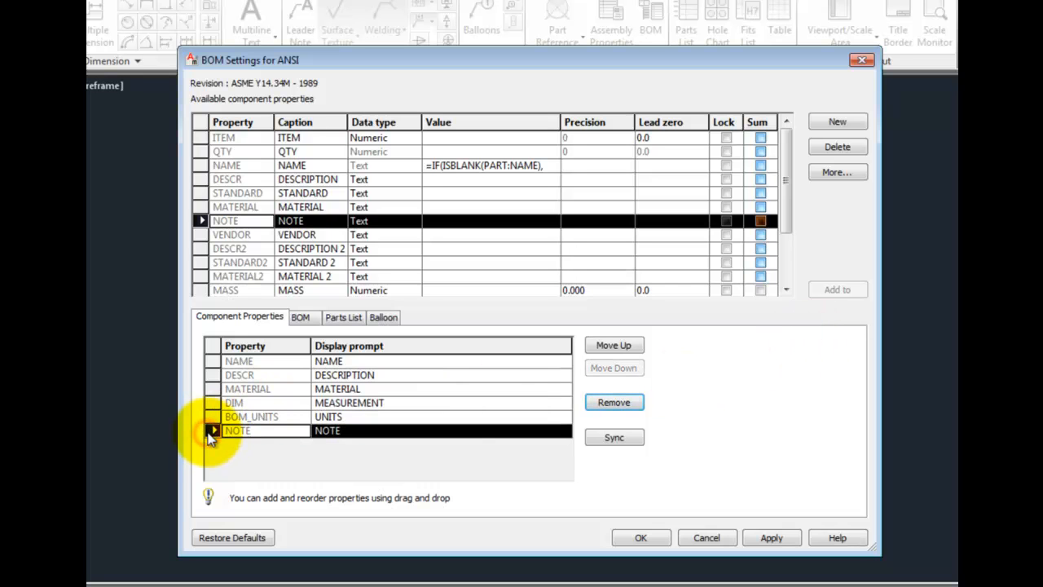
left_click_drag(210, 430, 214, 376)
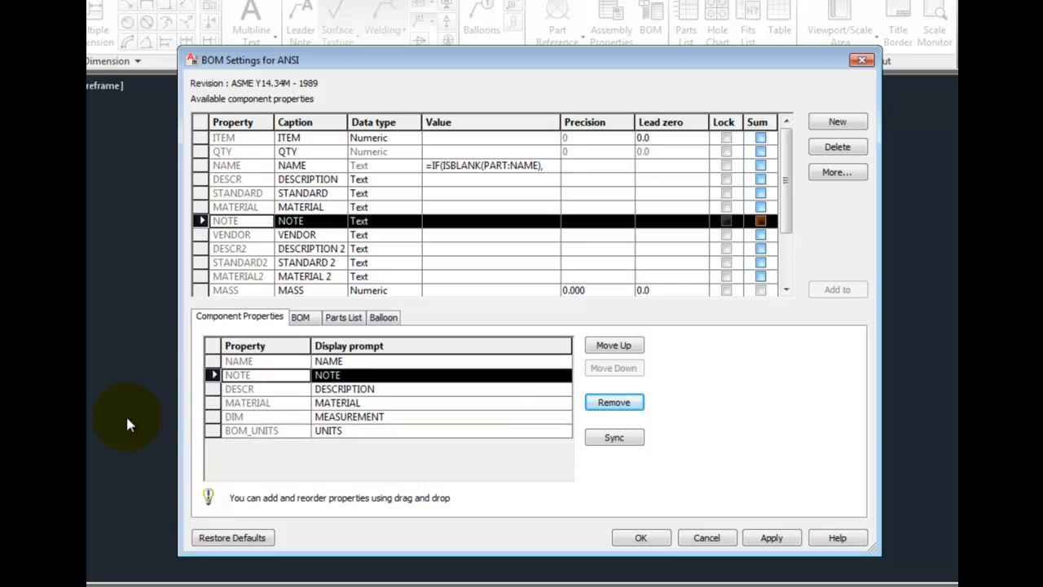
Remove the NOTE and DESCR properties from the component properties list and accept the BOM settings
left_click(604, 406)
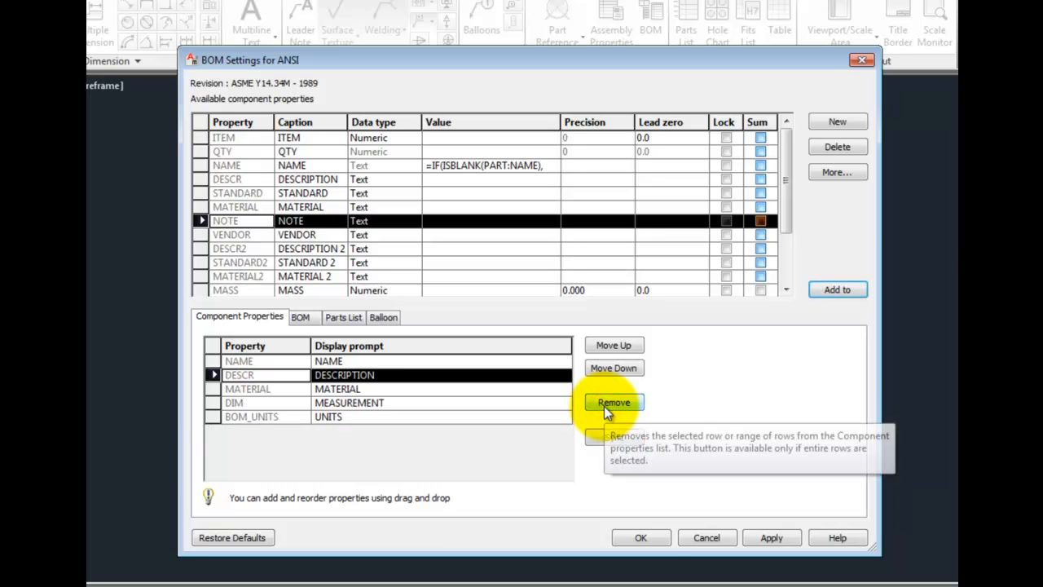
left_click(604, 406)
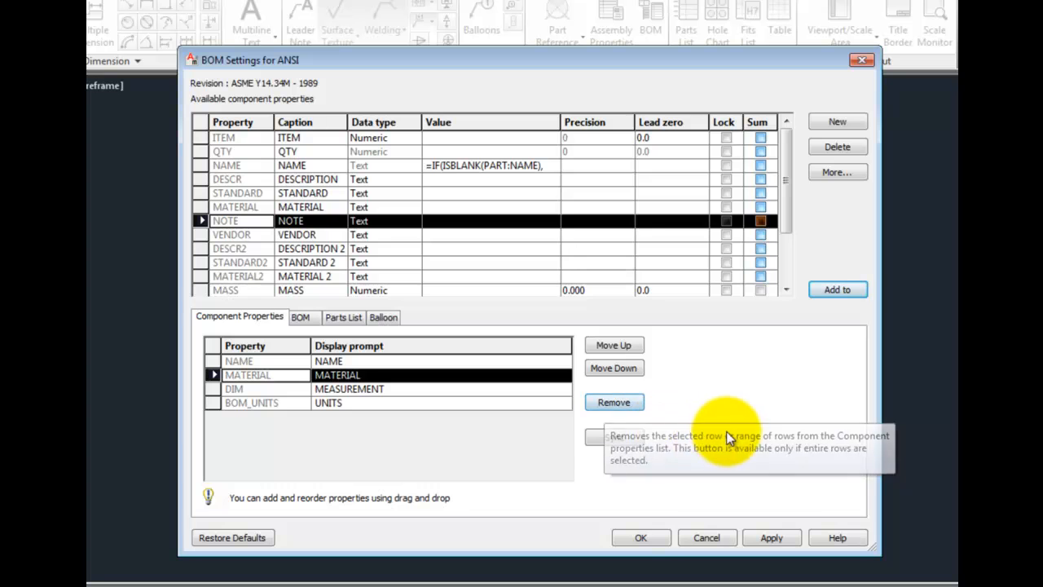
left_click(641, 538)
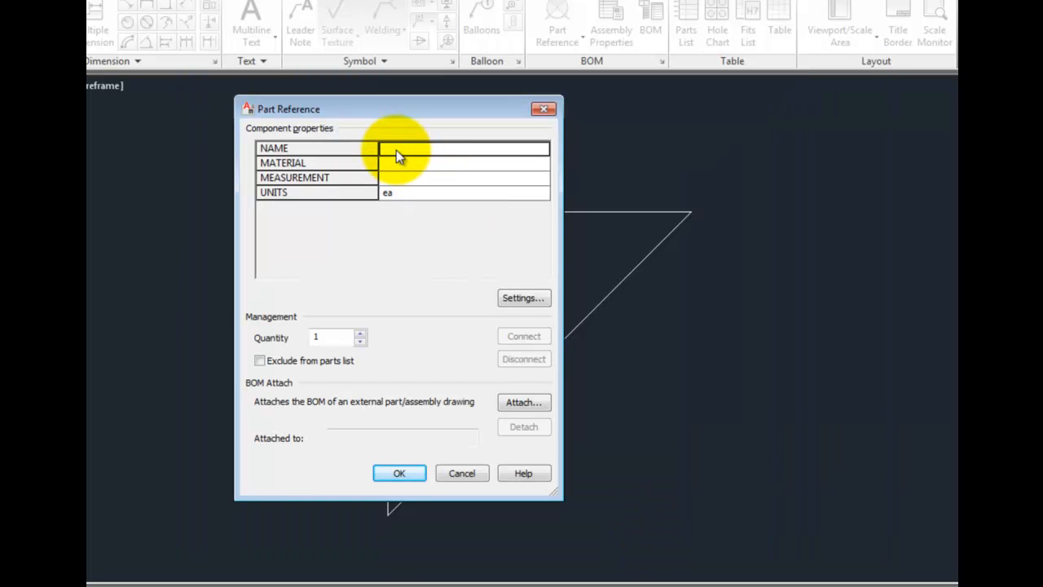
Name the part 6 X 6 Gusset, set its material to Steel - 1040, and accept the part reference
type("6 X ")
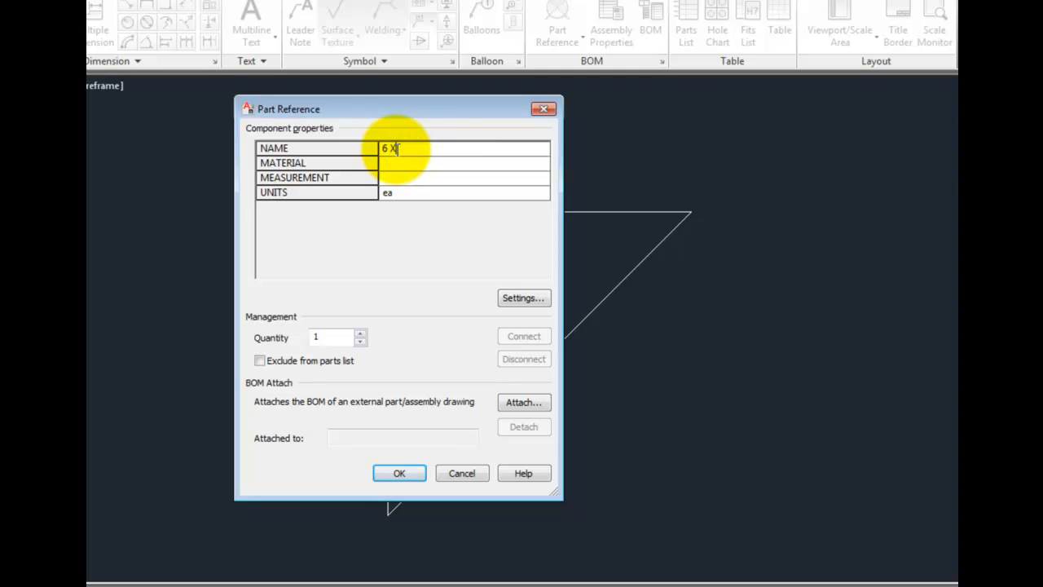
type("6 Gusset")
left_click(400, 148)
left_click(392, 162)
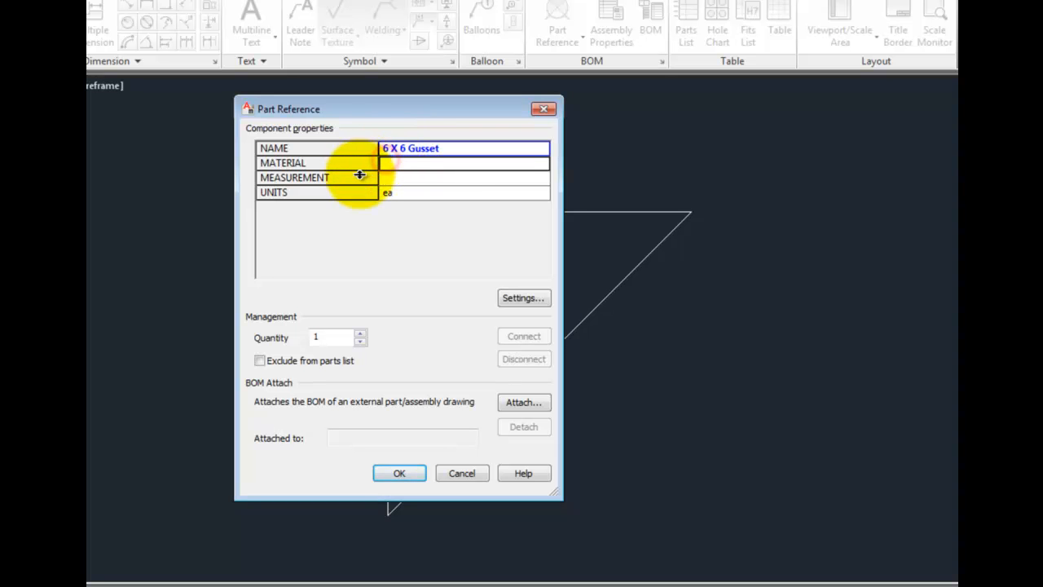
type("Steel - 1040")
left_click(389, 179)
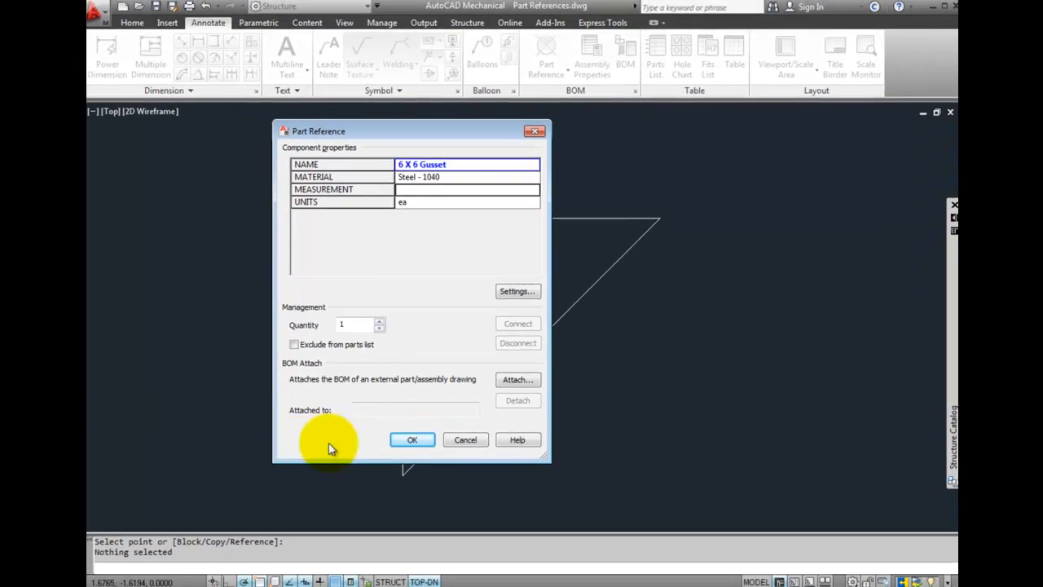
left_click(412, 440)
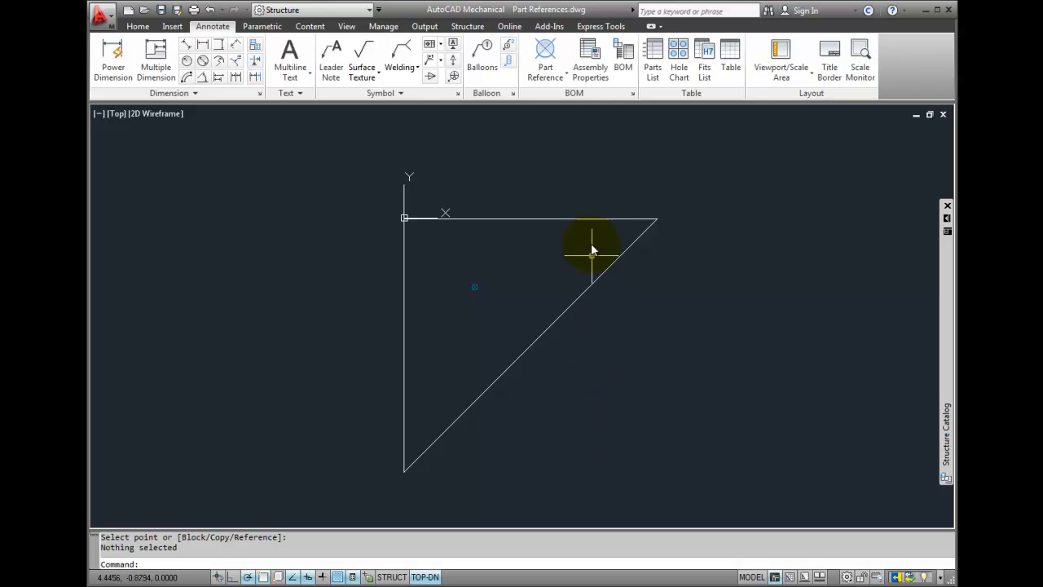
Reopen the part reference inside the triangular gusset to review its component properties, and close it without changes
left_click(566, 79)
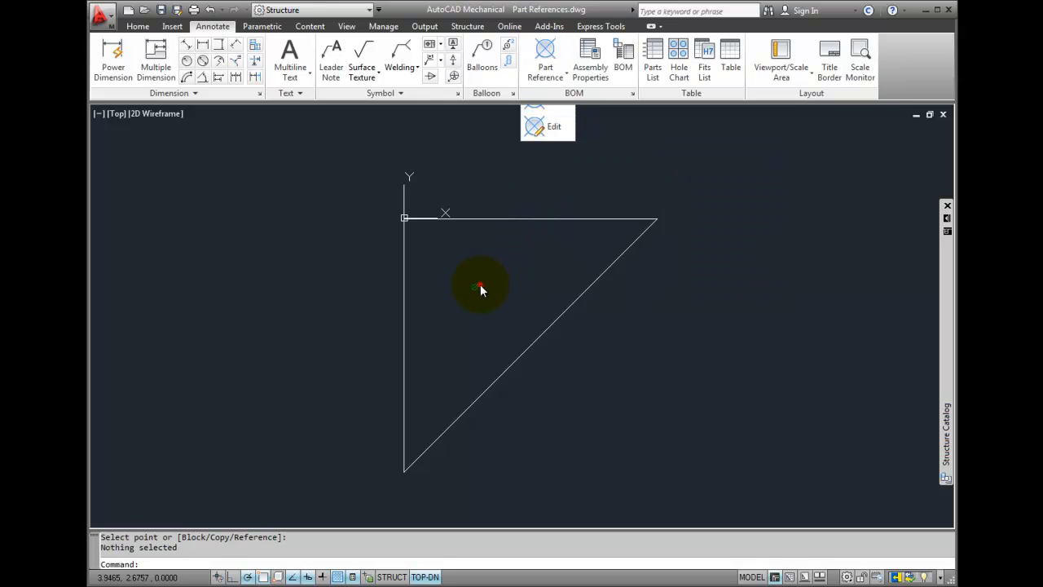
left_click(475, 287)
left_click(474, 288)
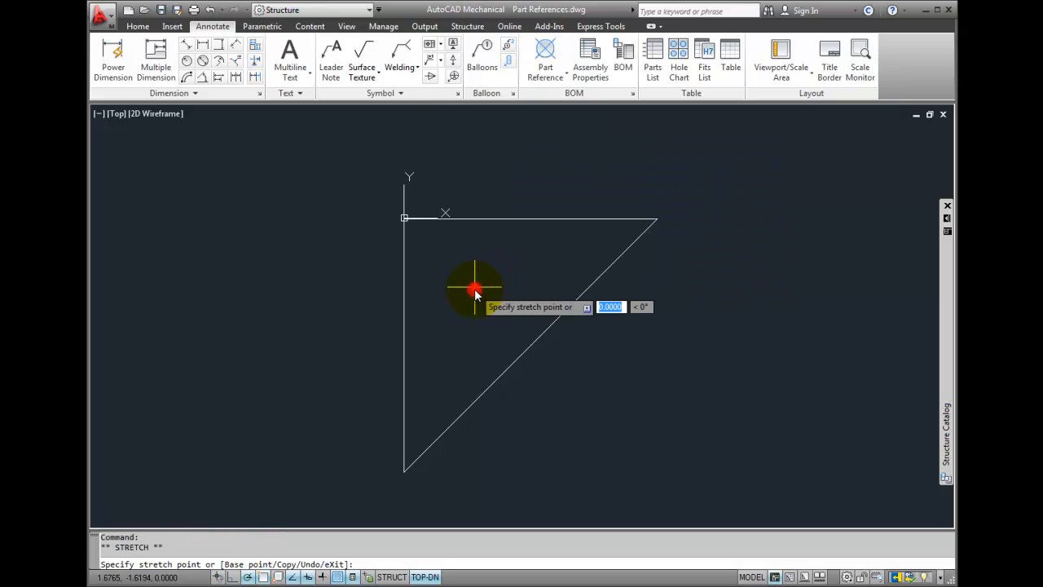
double_click(475, 289)
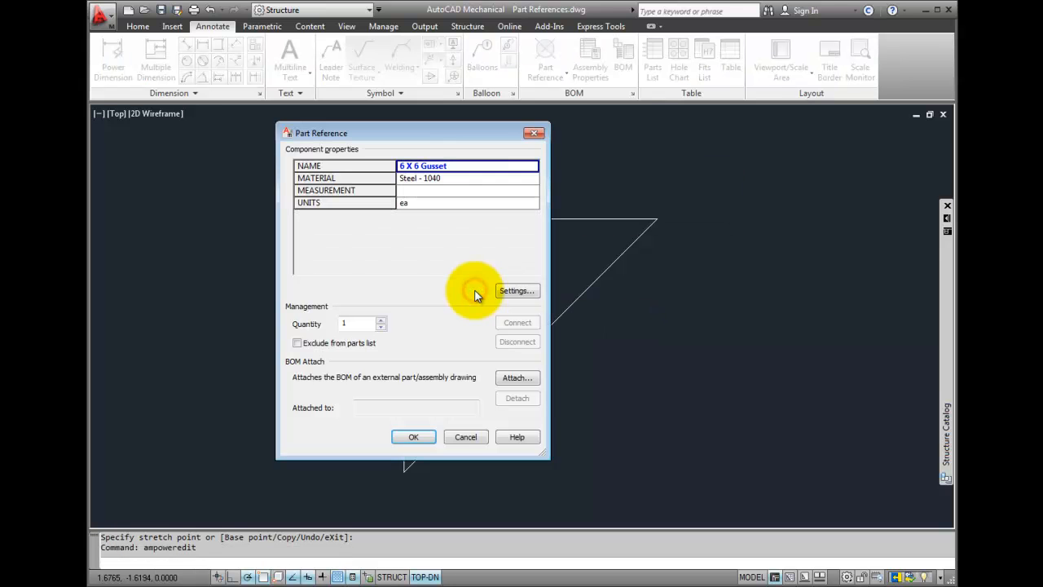
left_click(465, 437)
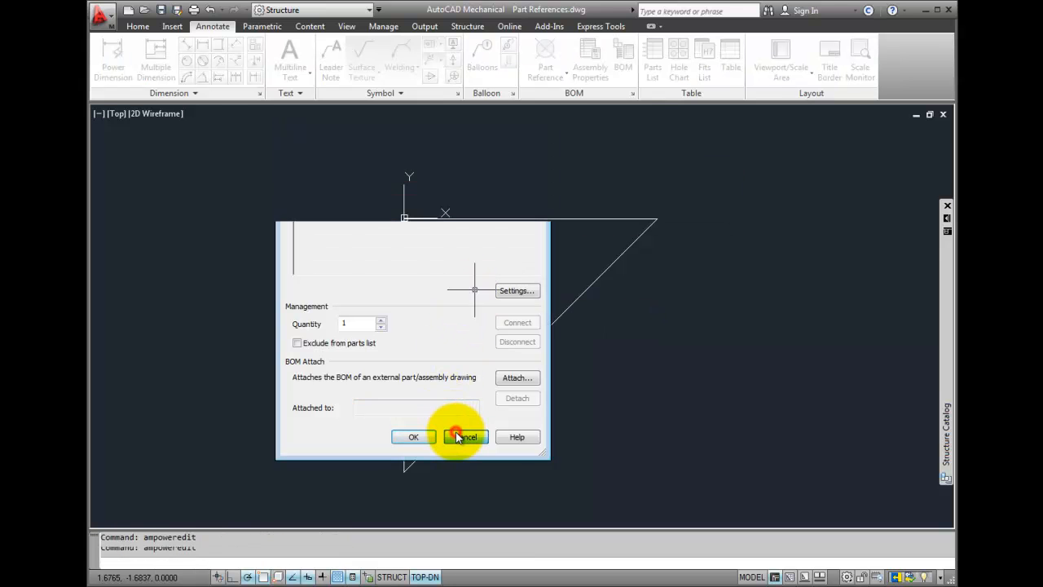
Save the gusset drawing and close it
left_click(161, 9)
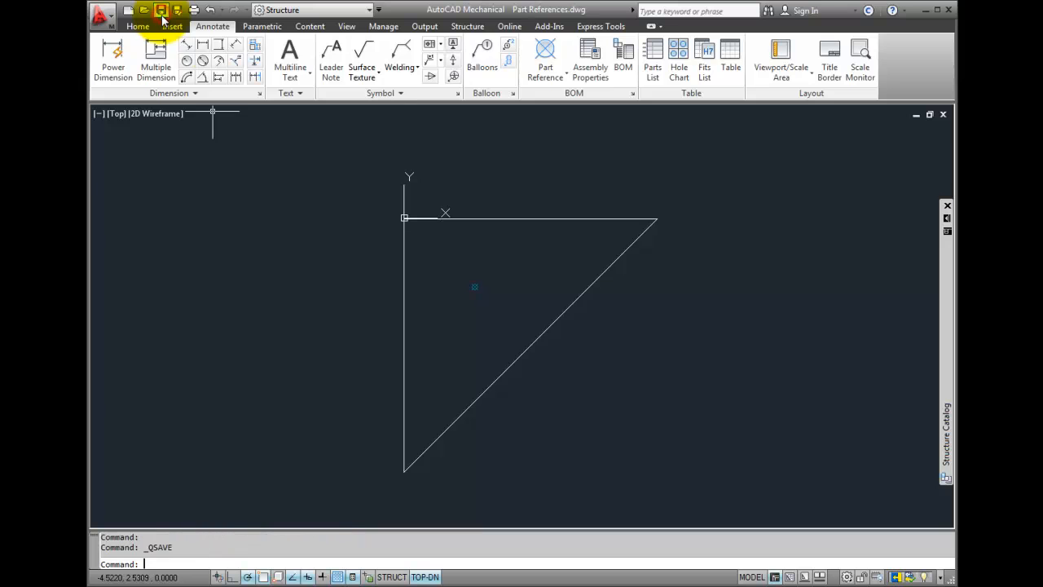
left_click(943, 115)
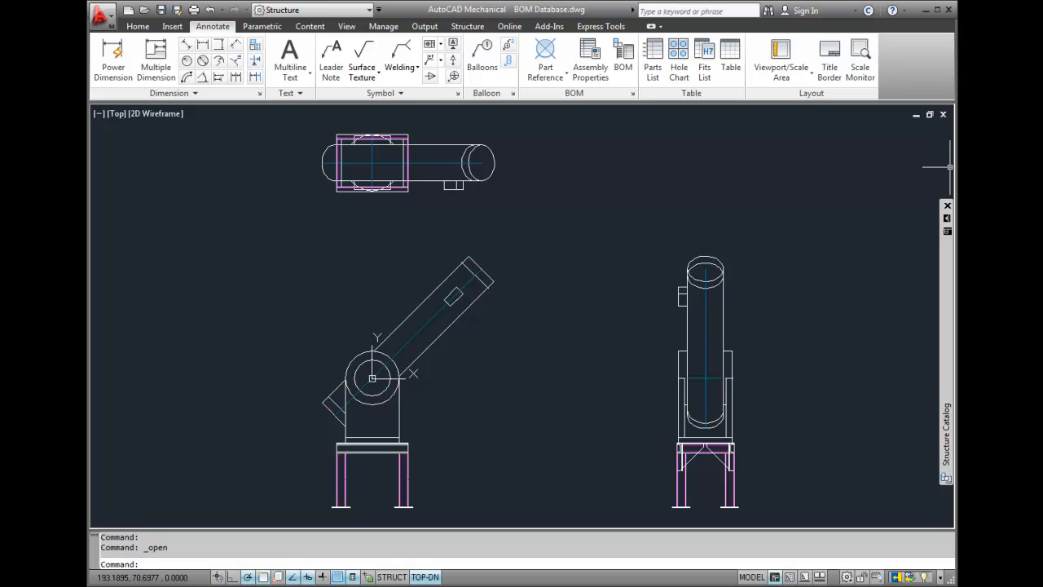
Insert Part References.dwg as a block at the inner corner where the front view's left leg meets the horizontal beam
scroll(374, 472, "up", 5)
mouse_move(367, 461)
middle_mouse_down()
mouse_move(450, 367)
mouse_move(468, 329)
middle_mouse_up()
scroll(447, 337, "up", 2)
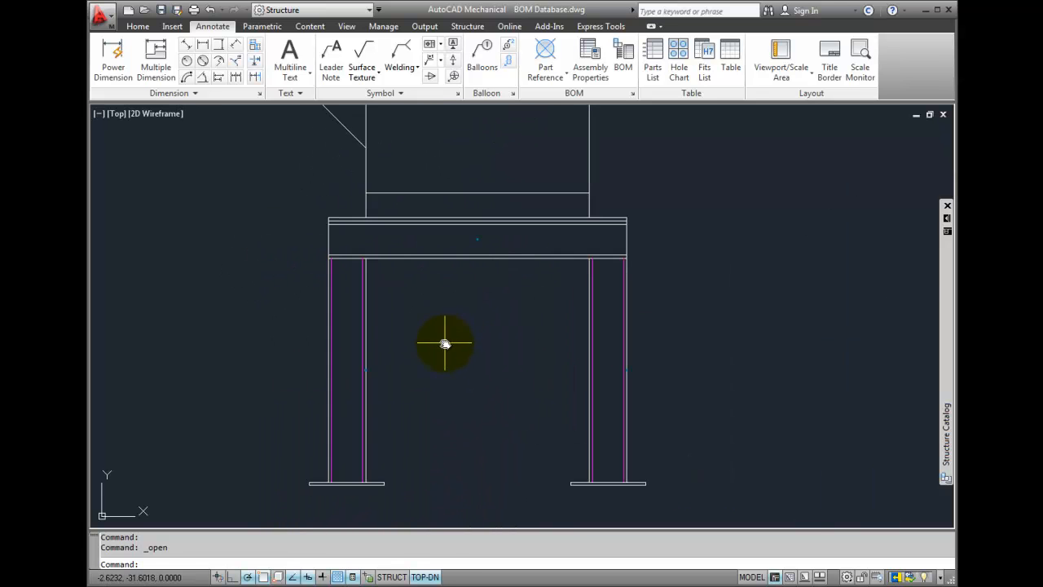
left_click(172, 26)
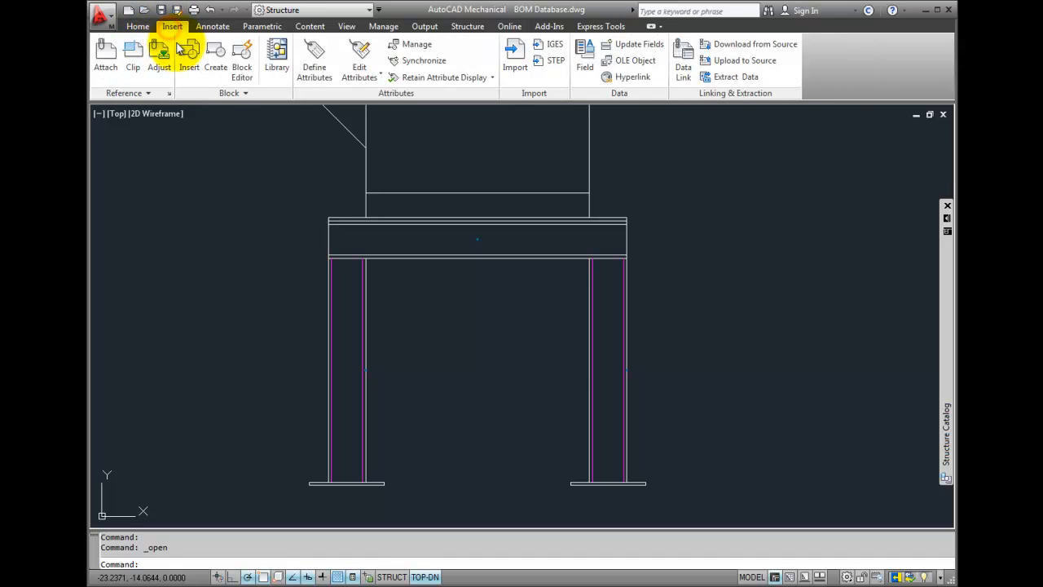
left_click(188, 54)
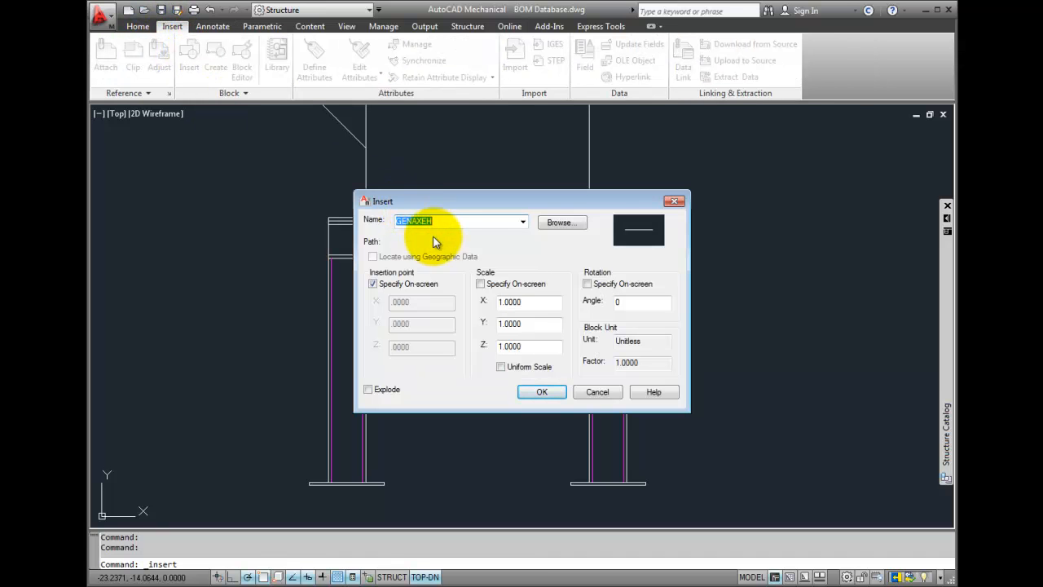
left_click(559, 232)
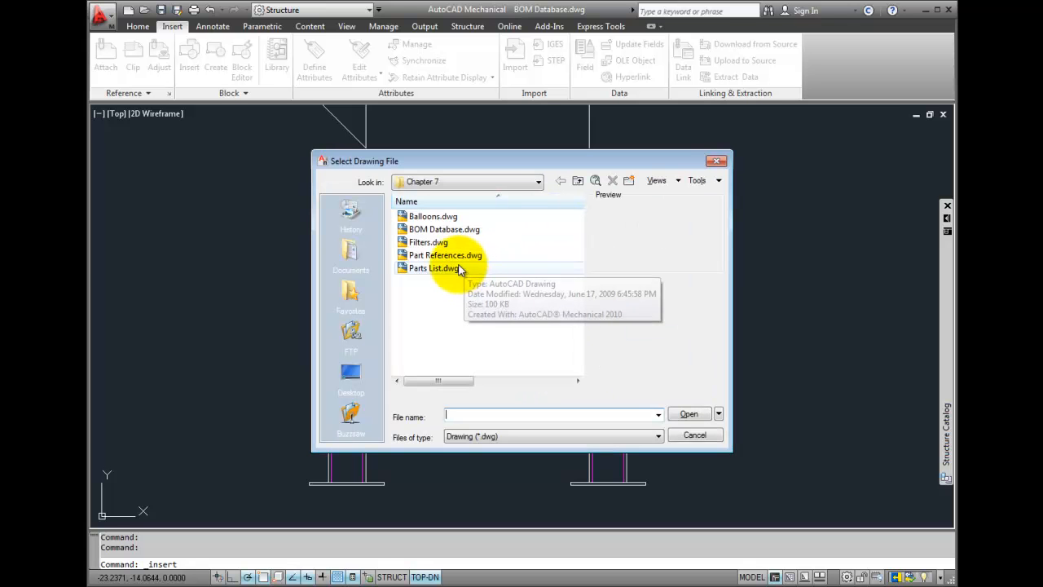
left_click(453, 256)
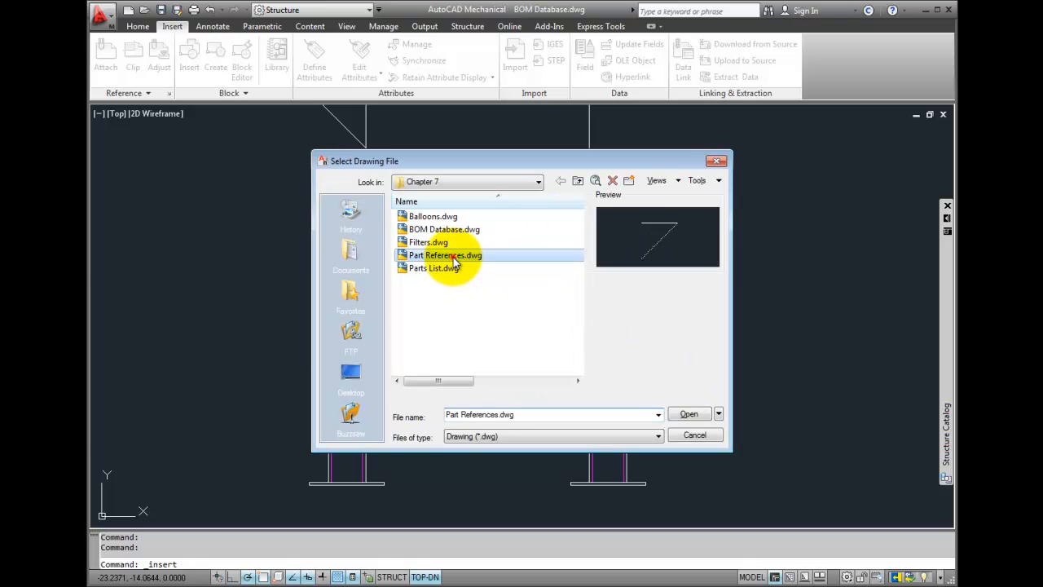
left_click(676, 415)
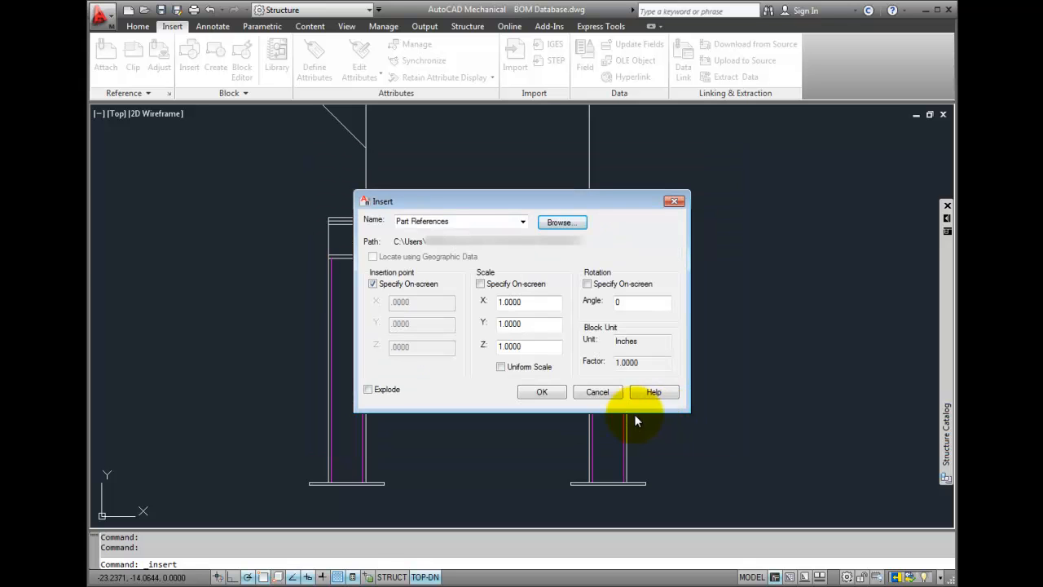
left_click(539, 393)
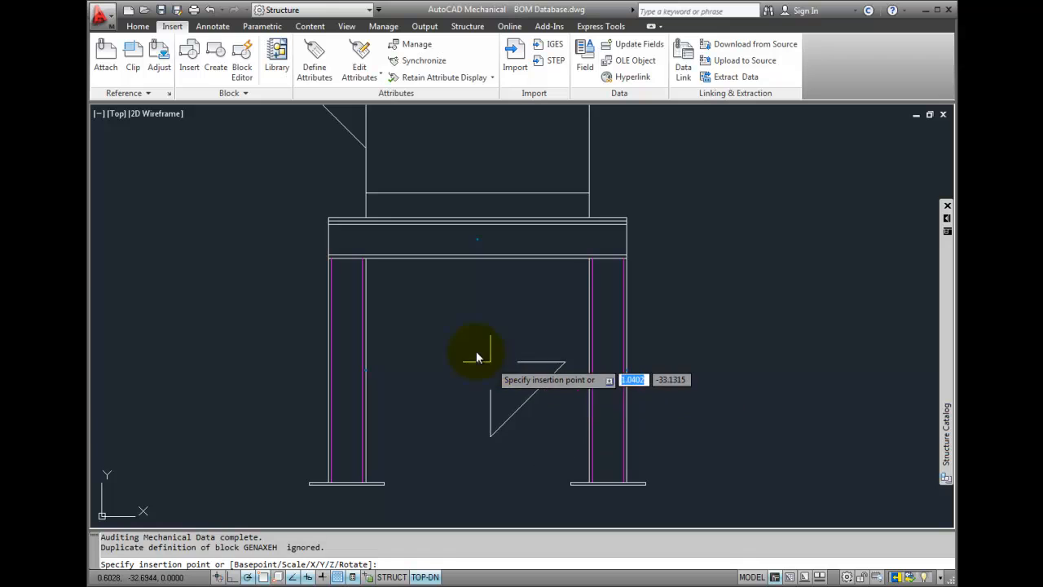
left_click(367, 260)
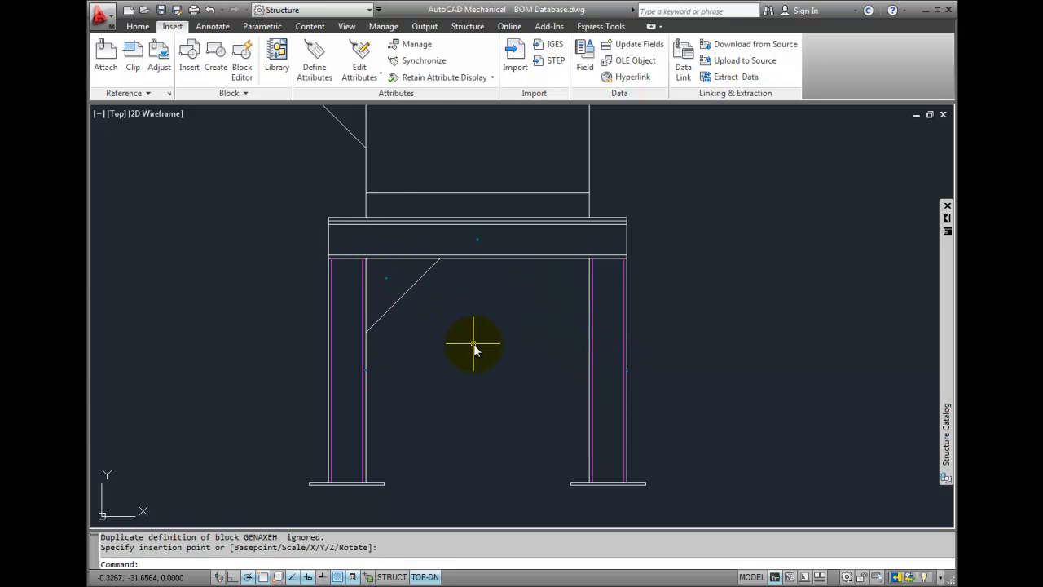
Open the MAIN bill of materials to examine the gusset's entry, and close it without changes
left_click(213, 27)
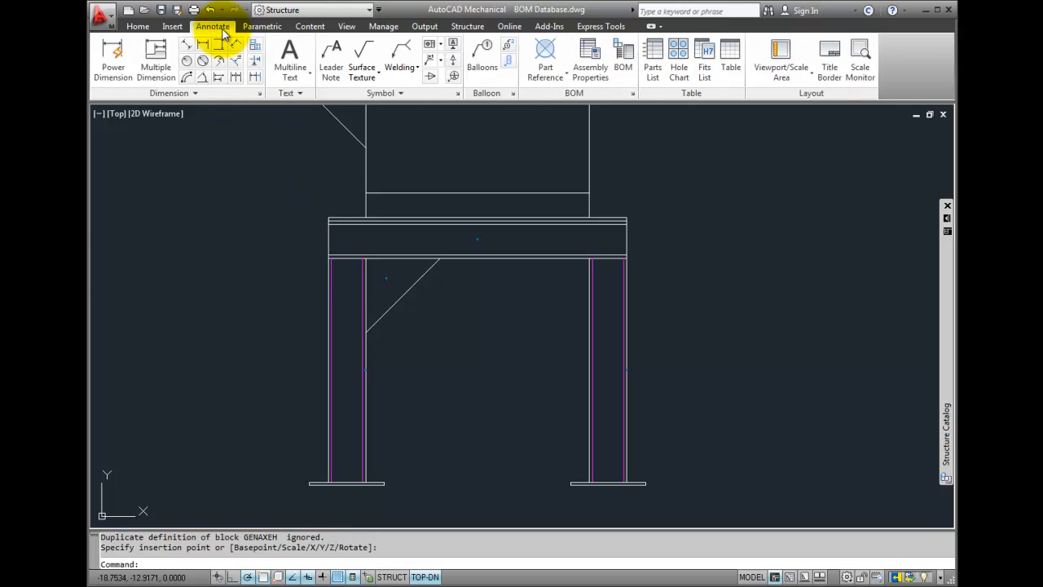
left_click(625, 65)
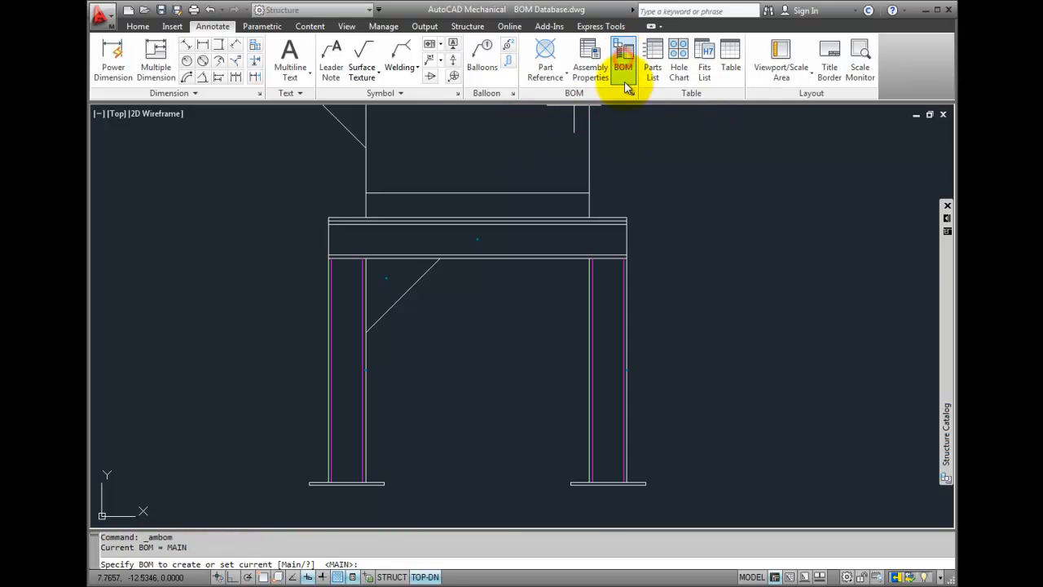
key("Return")
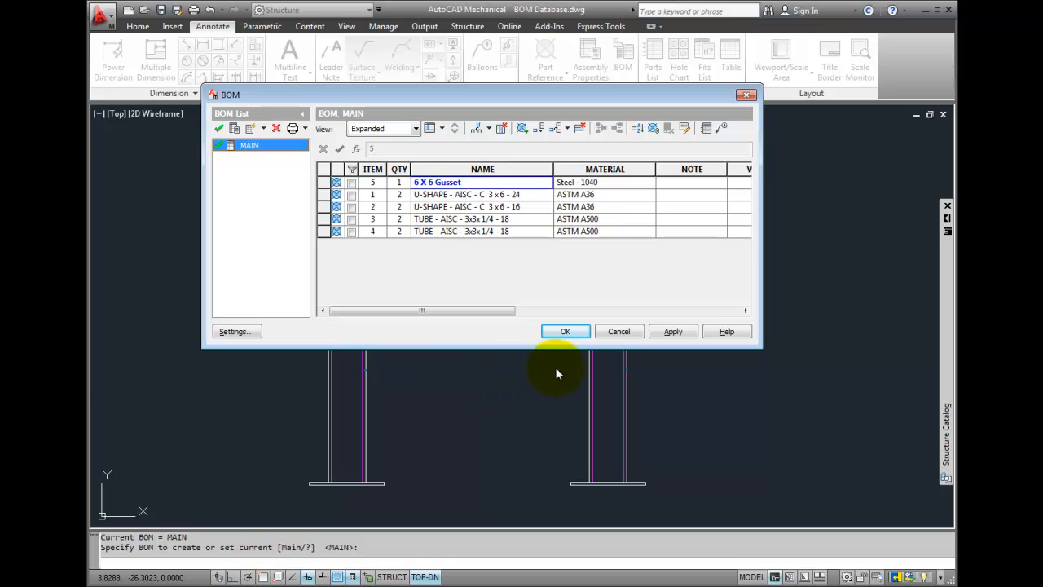
left_click(616, 331)
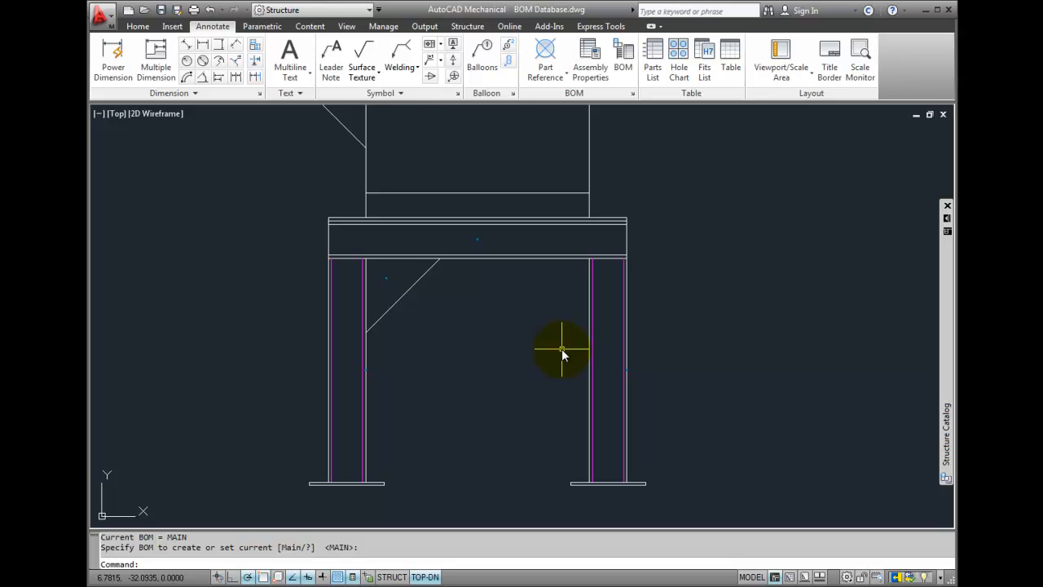
Edit the part reference inside the triangular gusset at the front view's left leg and set its quantity to 2
left_click(558, 75)
left_click(541, 128)
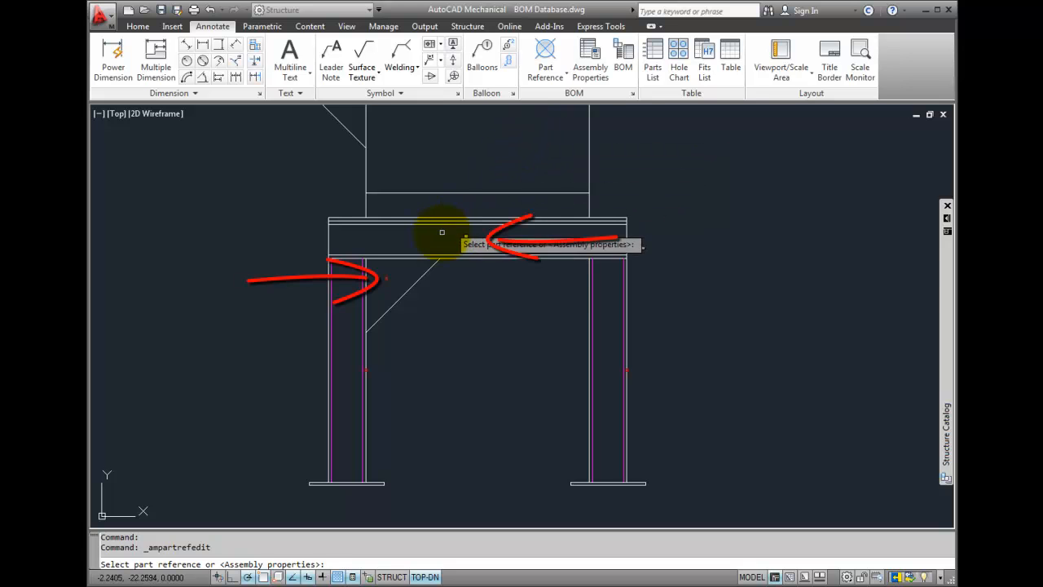
left_click(386, 279)
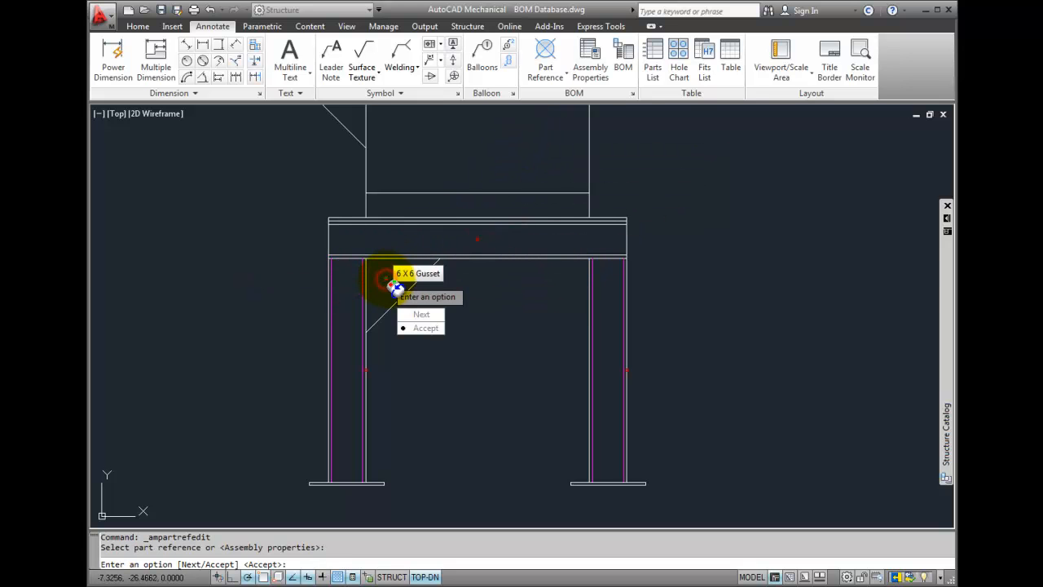
left_click(425, 329)
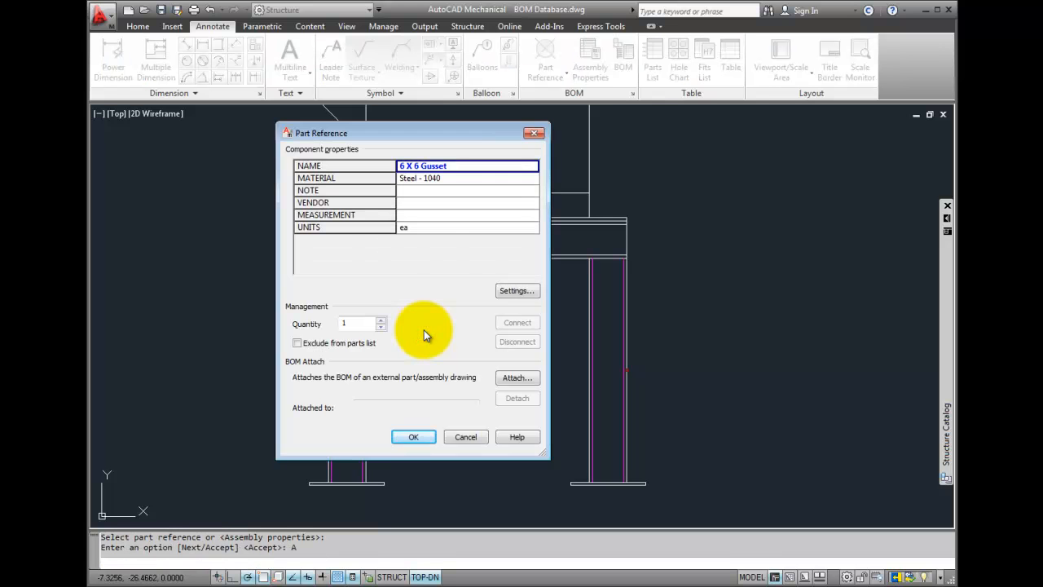
left_click(380, 320)
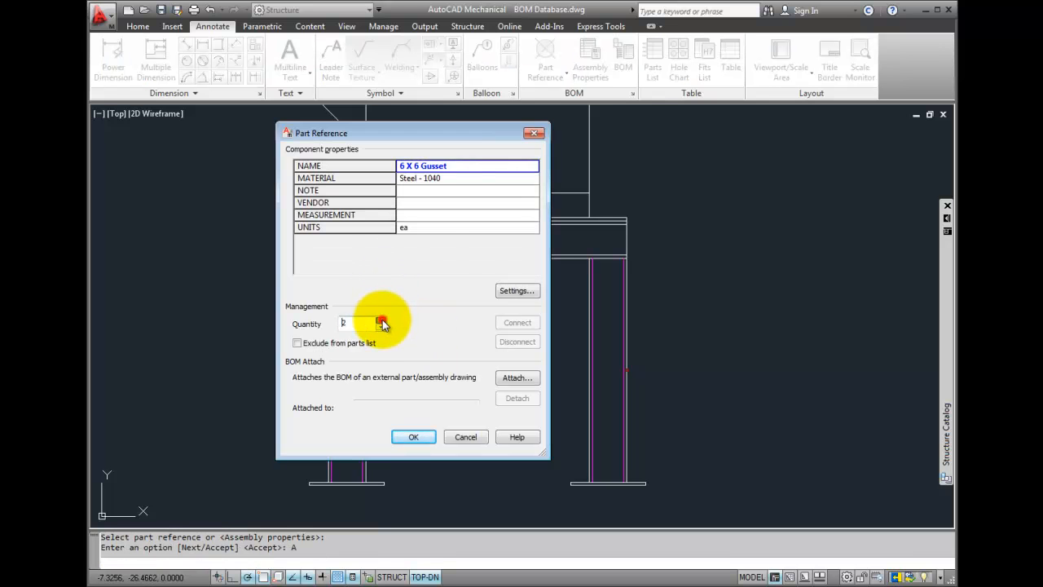
left_click(415, 437)
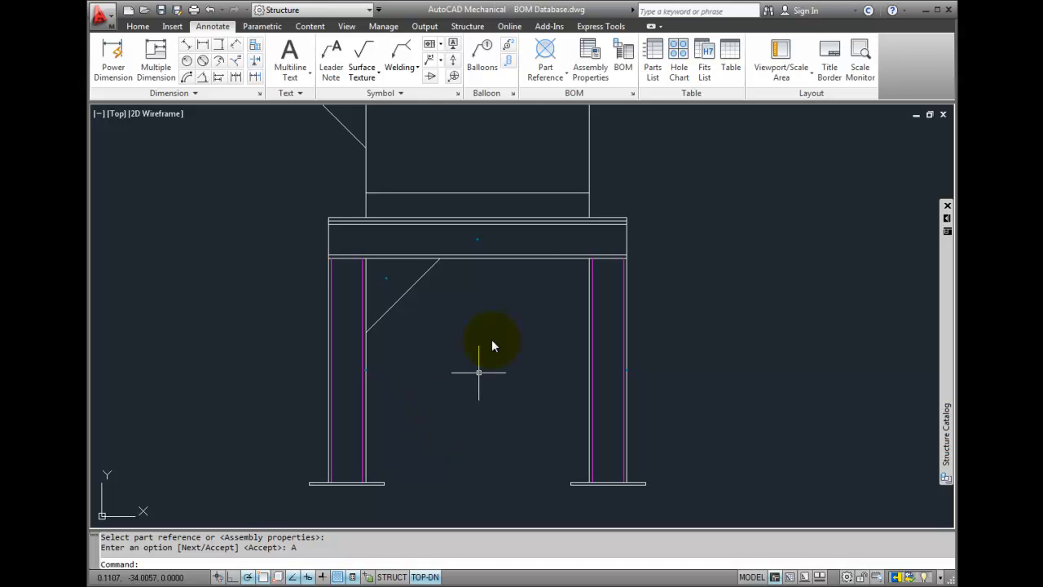
Check the 6 X 6 Gusset quantity in the MAIN bill of materials, and close it without changes
left_click(622, 65)
right_click(617, 134)
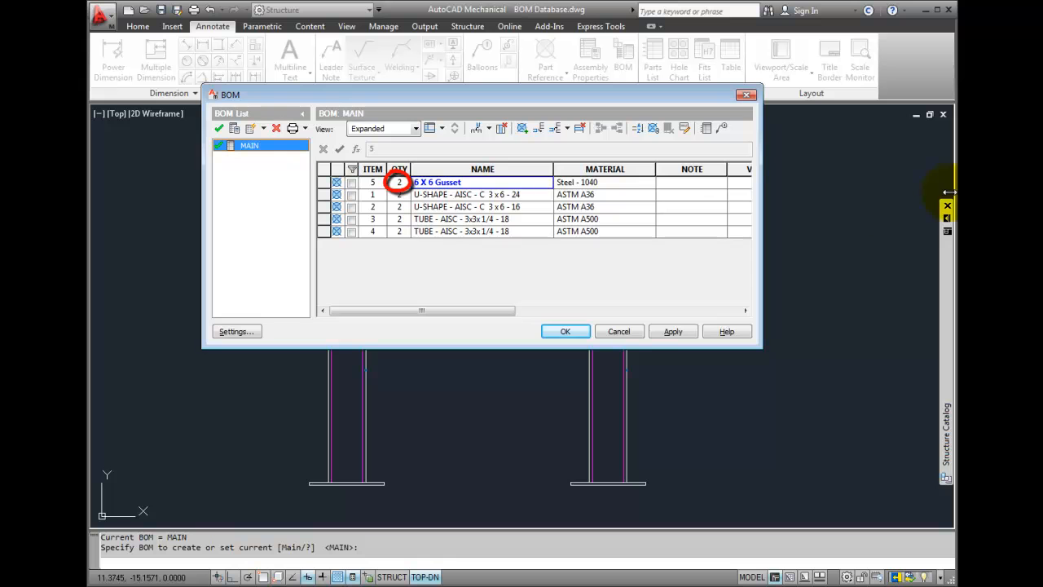
left_click(628, 332)
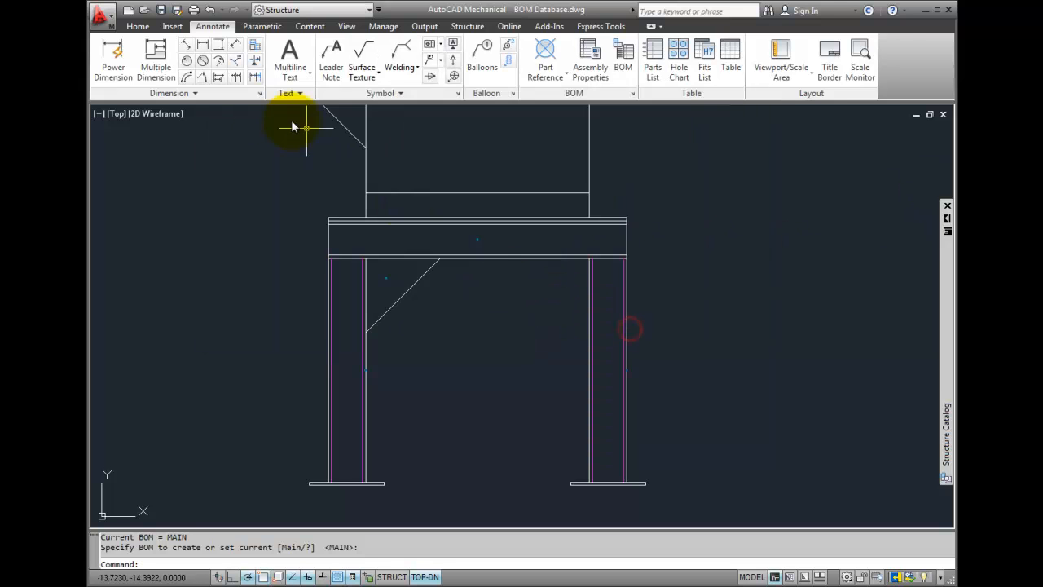
Mirror the triangular gusset about the vertical centreline of the front view's horizontal beam, keeping the source object
left_click(137, 26)
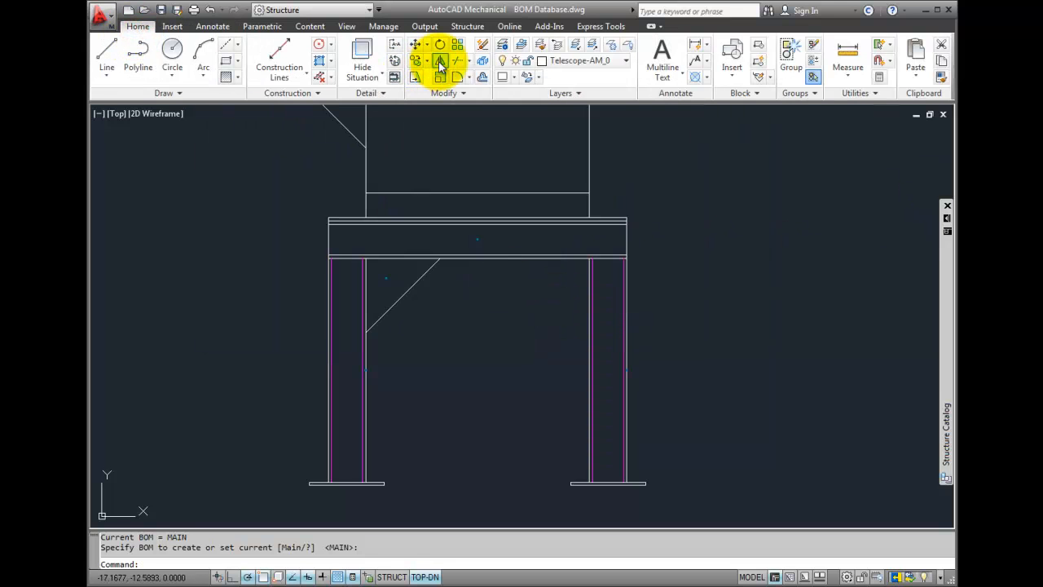
left_click(440, 60)
left_click(418, 282)
key("Return")
left_click(478, 261)
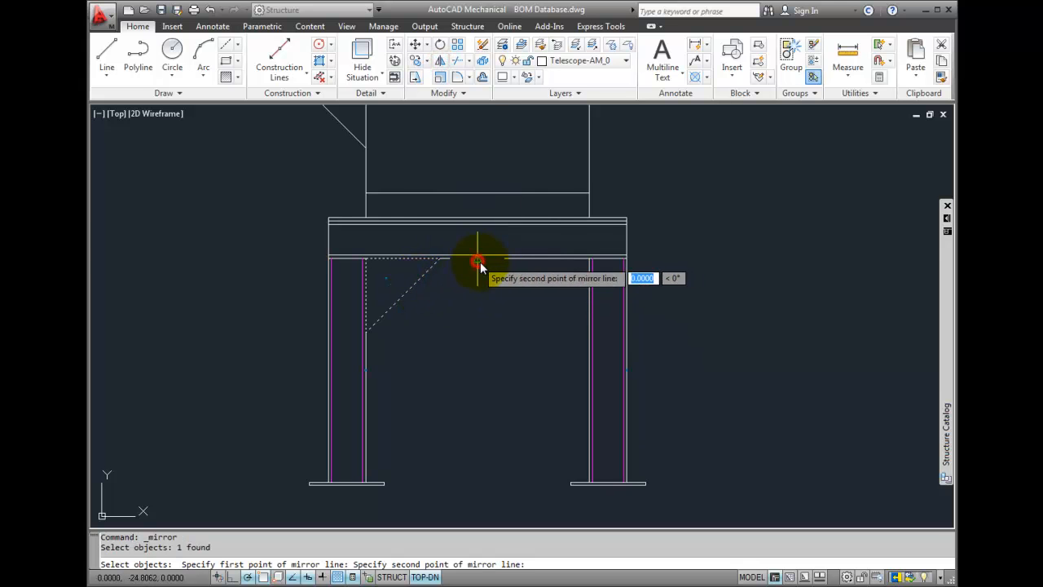
left_click(478, 341)
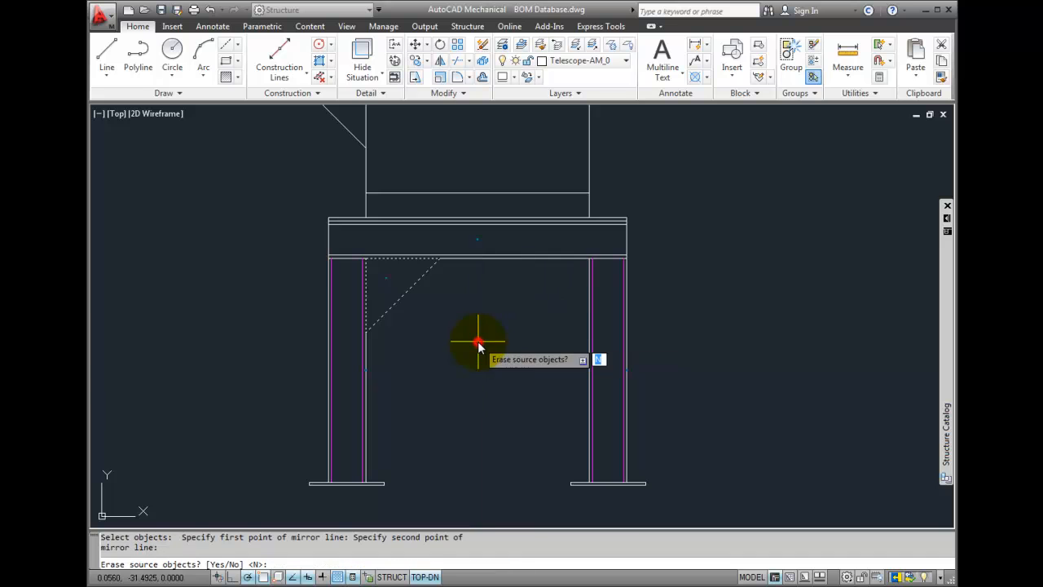
key("Return")
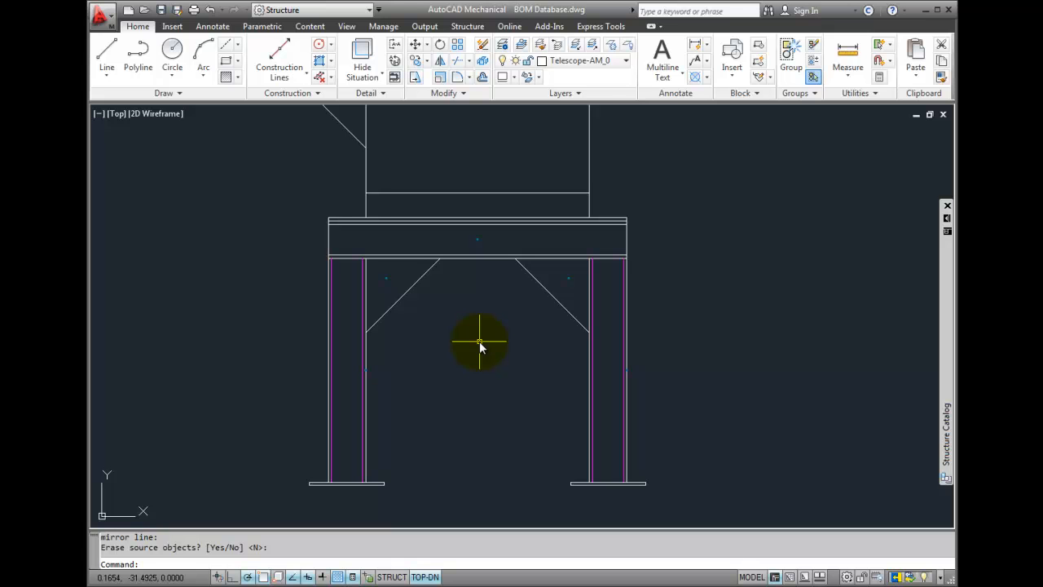
Reopen the MAIN bill of materials to examine how the mirrored gusset is counted, and close it without changes
left_click(220, 29)
left_click(624, 54)
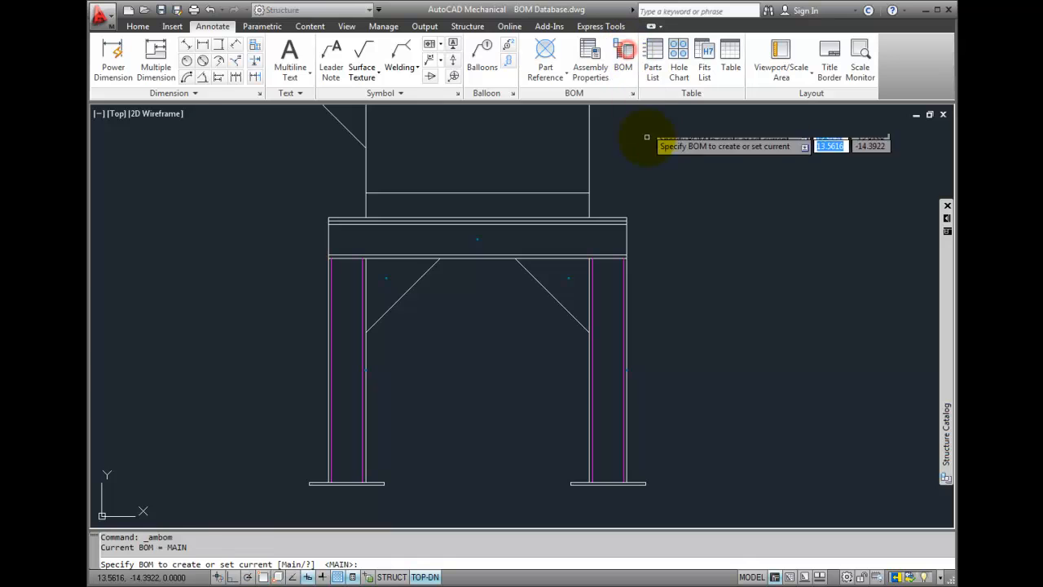
key("Return")
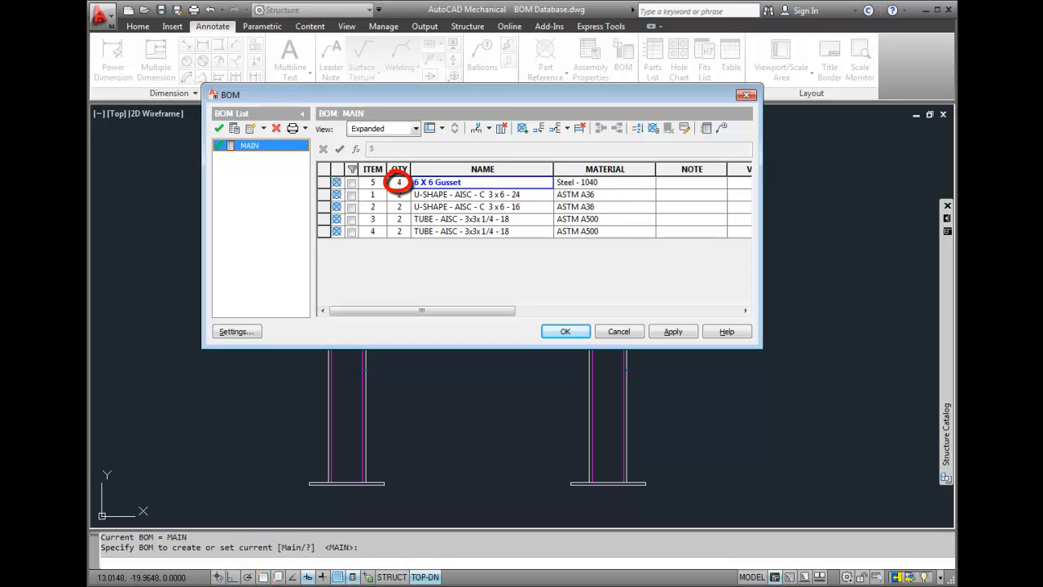
left_click(617, 333)
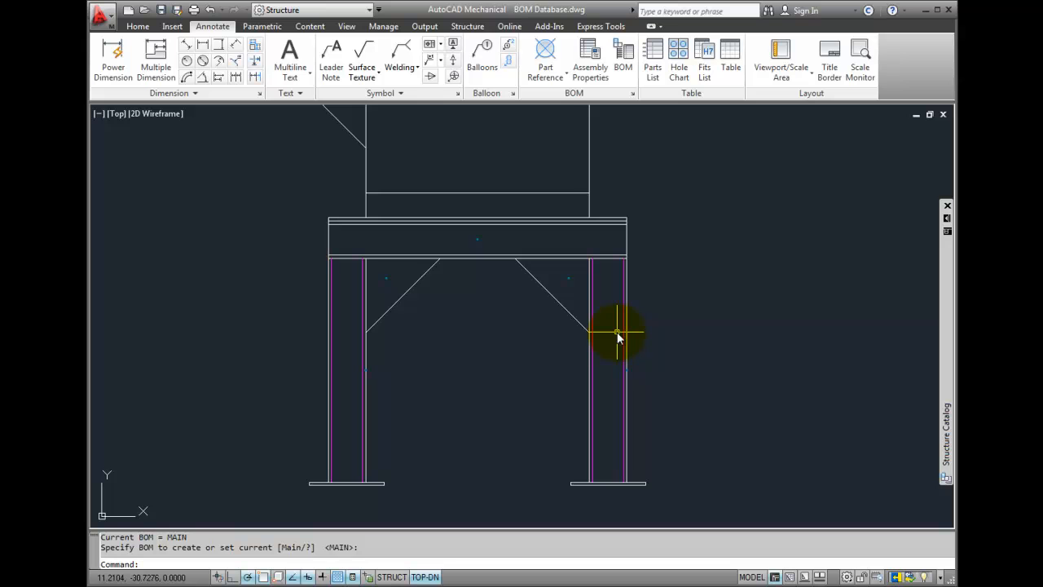
Place a new part reference on the diagonal edge of the left gusset in the adjacent side view
scroll(617, 333, "down", 5)
middle_click_drag(764, 326, 337, 353)
scroll(580, 437, "up", 4)
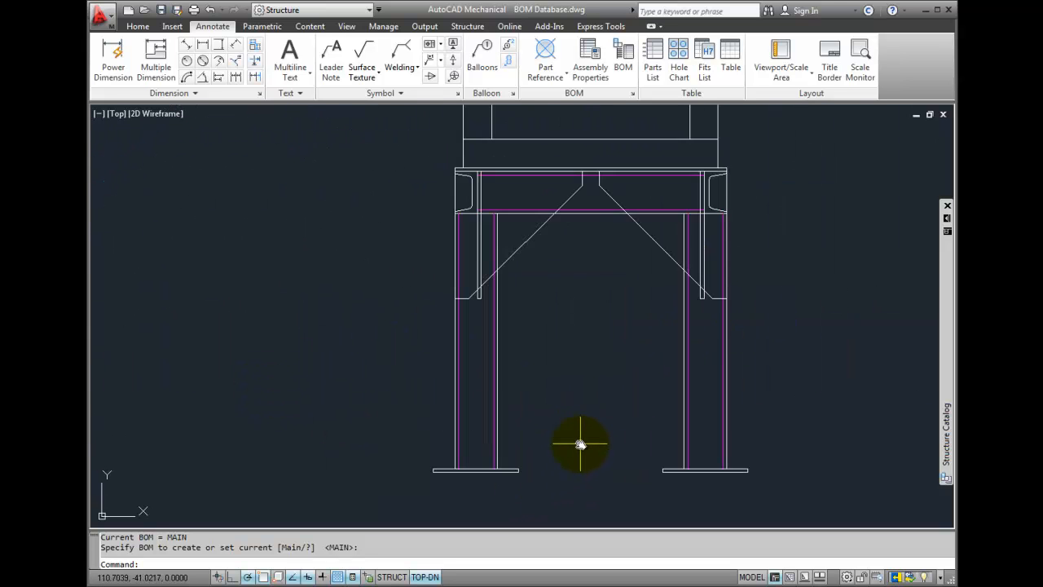
middle_click_drag(576, 413, 493, 408)
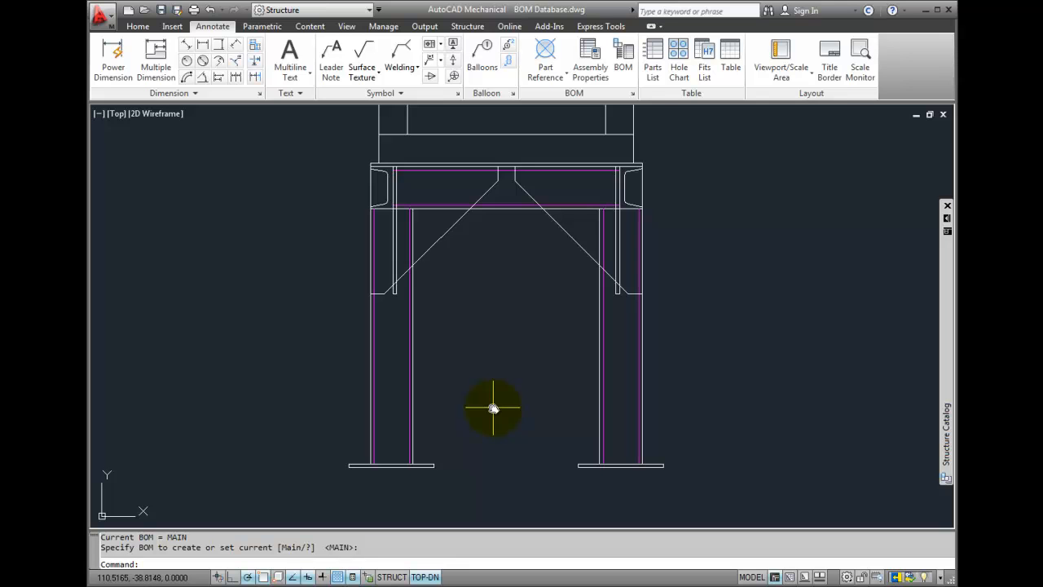
left_click(546, 73)
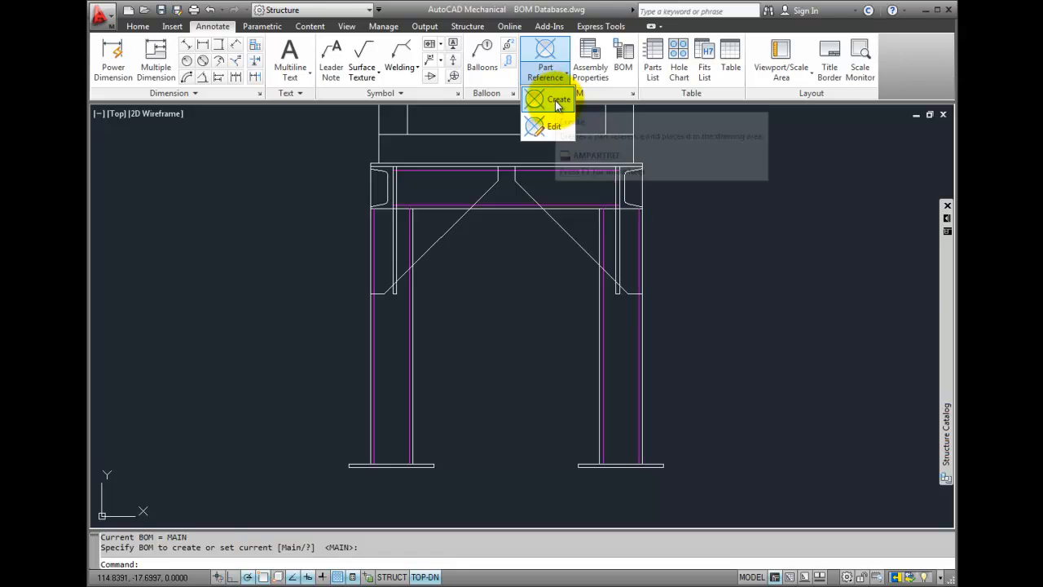
left_click(558, 103)
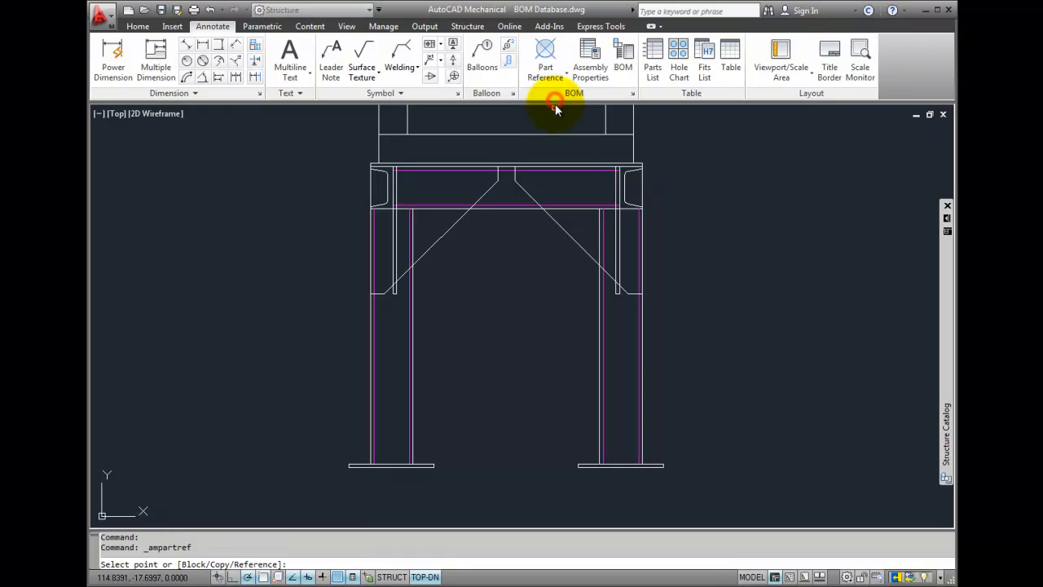
left_click(442, 236)
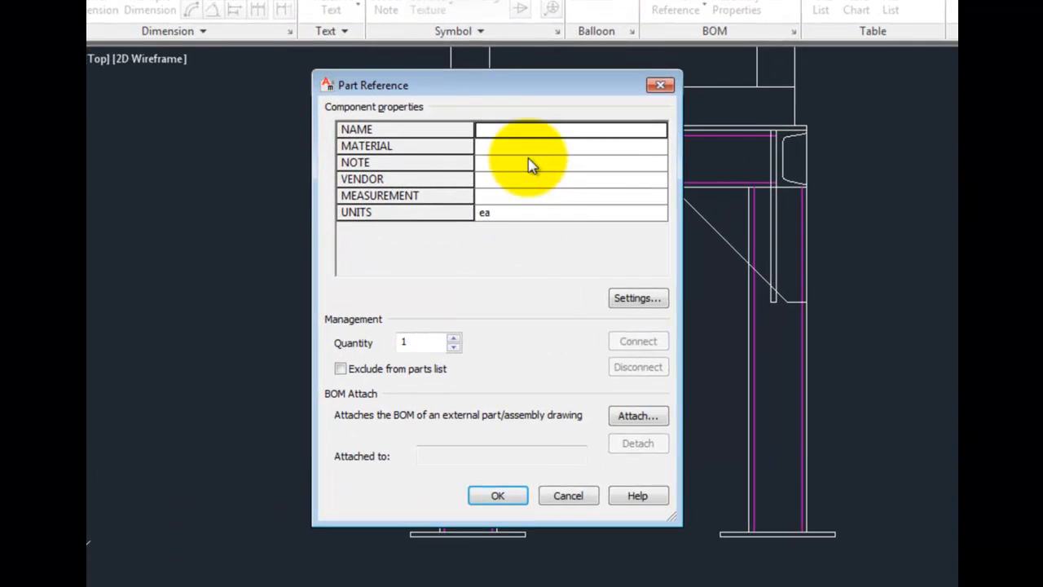
Name the new part reference 8 X 8 Gusset, set its material to Steel - 1040, and accept the properties
left_click(514, 132)
type("8 X 8 Gusset")
left_click(512, 148)
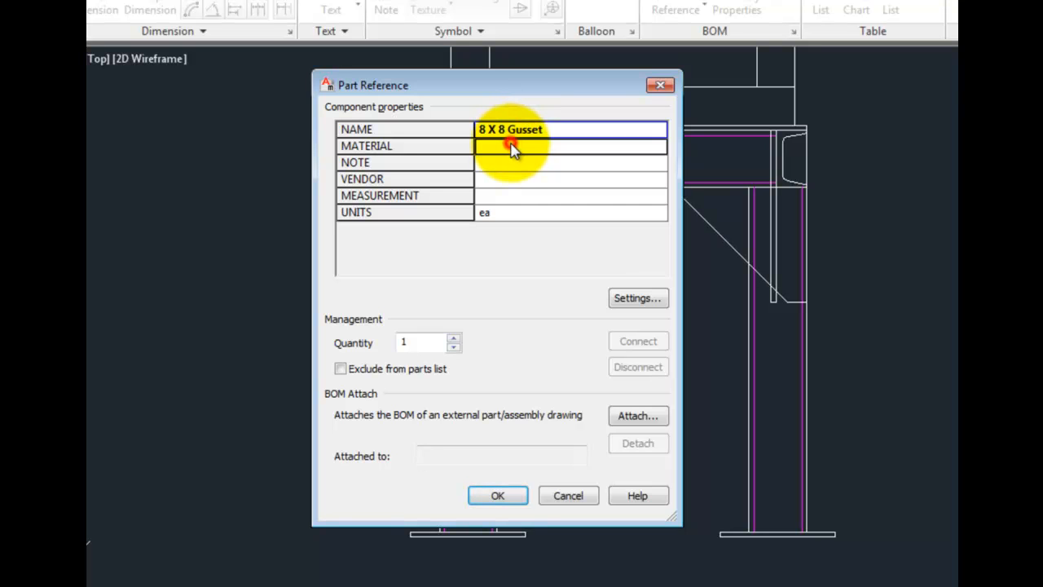
type("Steel - 1040")
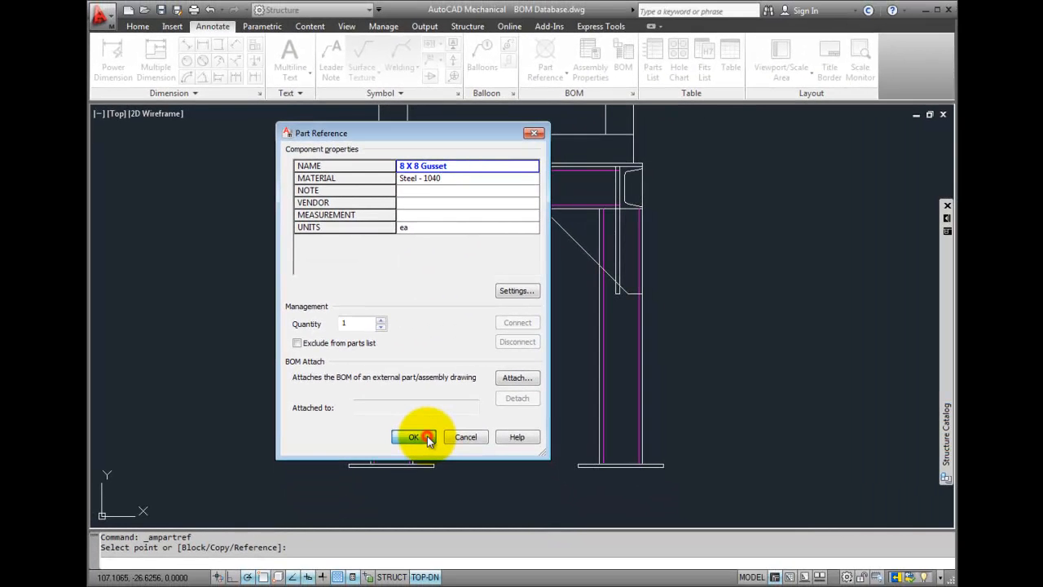
left_click(495, 482)
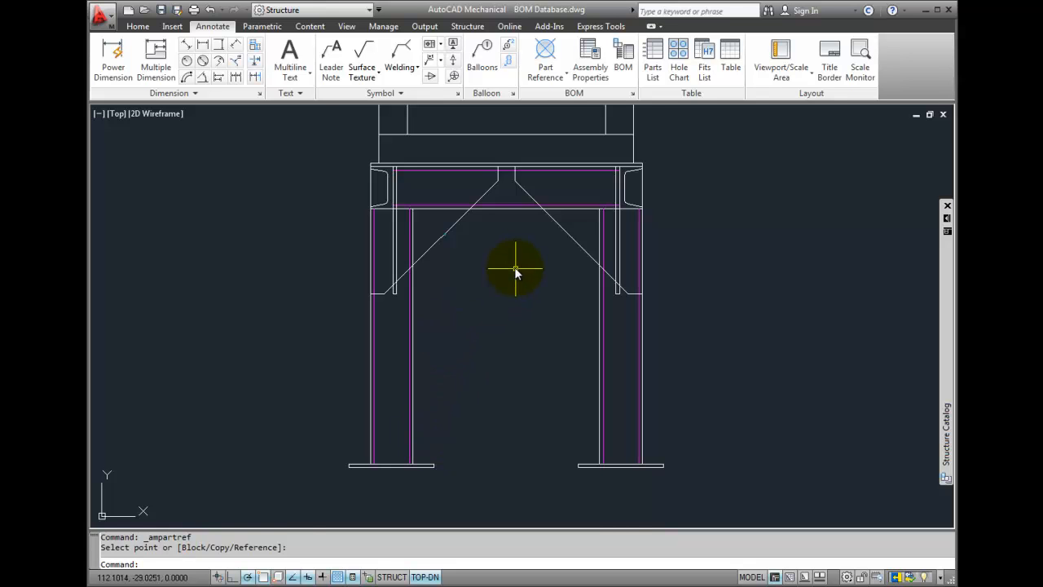
Edit the 8 X 8 Gusset part reference on the left diagonal edge and set its quantity to 2
scroll(505, 268, "up", 2)
middle_click_drag(496, 263, 489, 342)
scroll(489, 342, "up", 2)
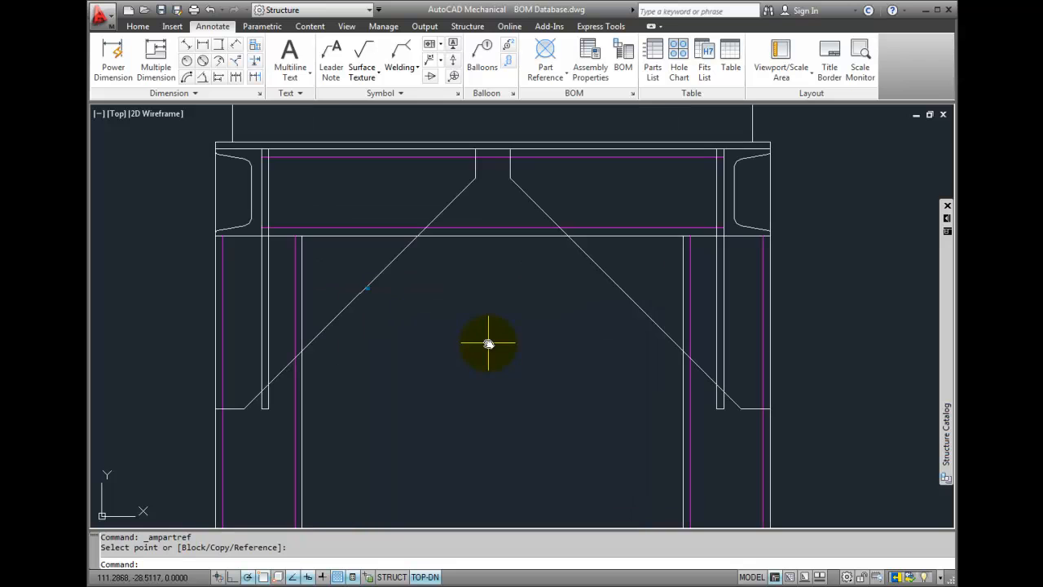
key("Escape")
double_click(369, 300)
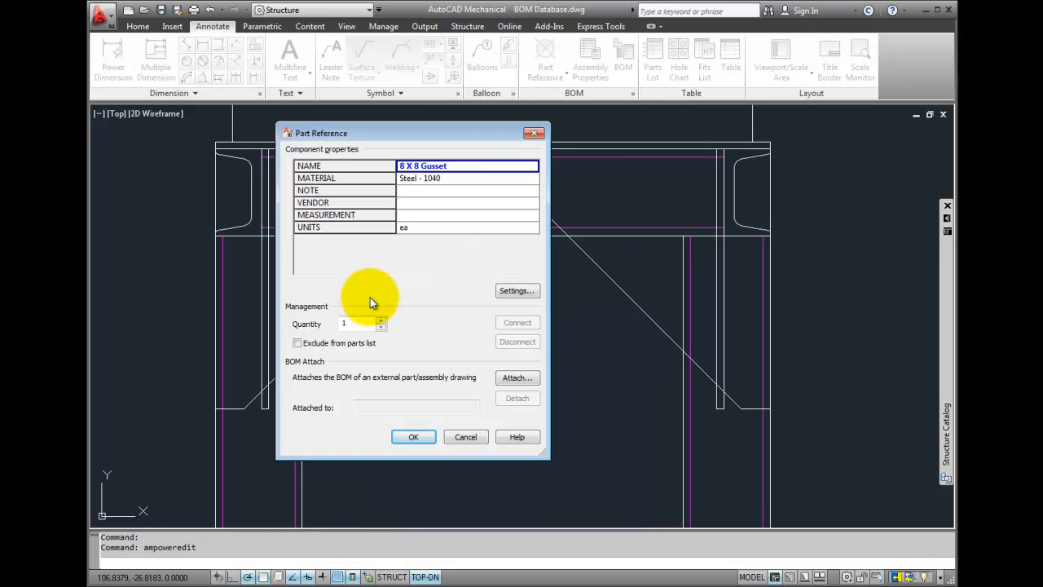
left_click(381, 321)
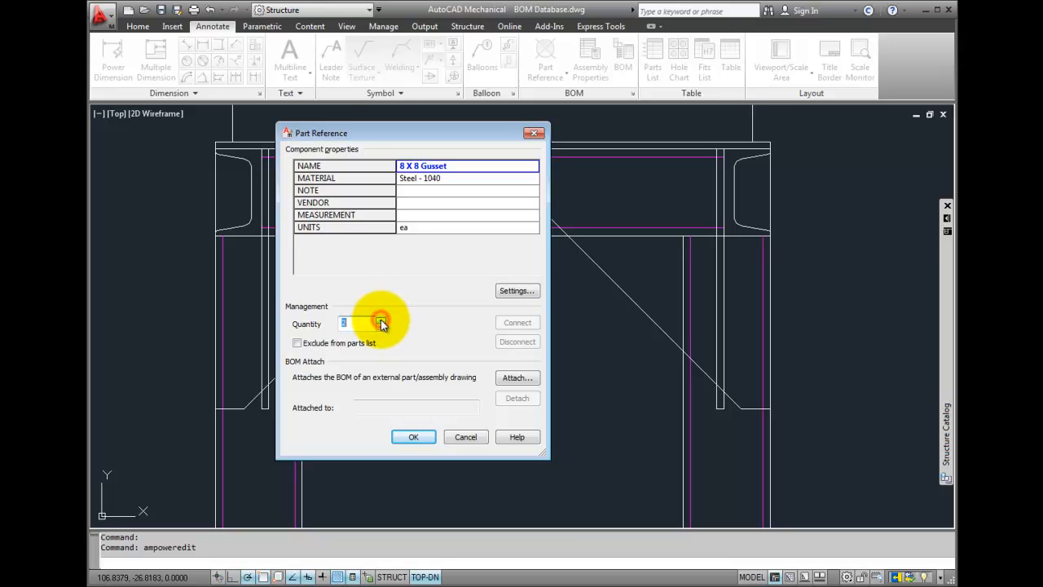
left_click(406, 435)
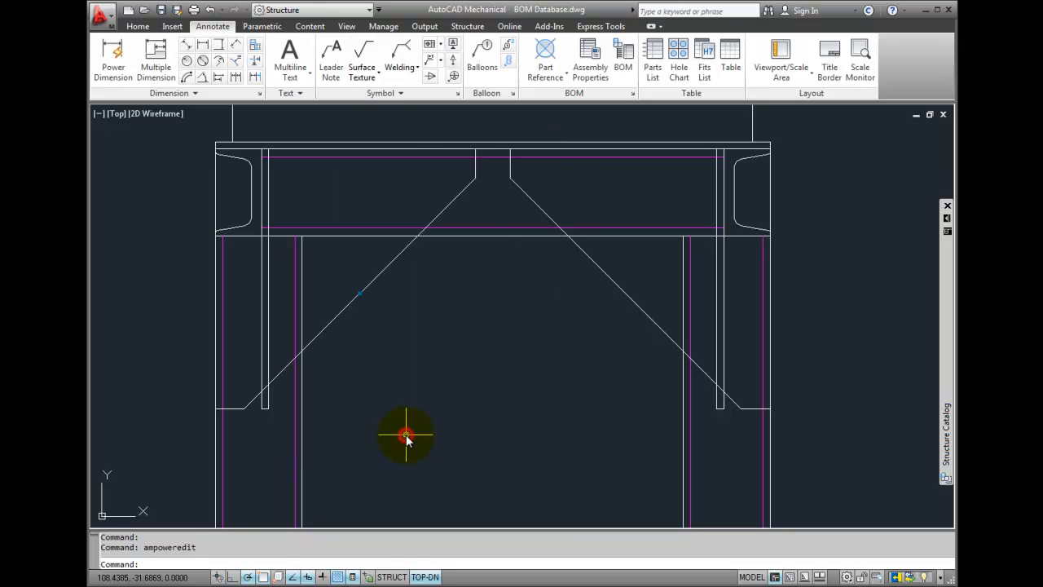
Copy the 8 X 8 Gusset part reference from the left gusset onto the diagonal edge of the right gusset
left_click(138, 27)
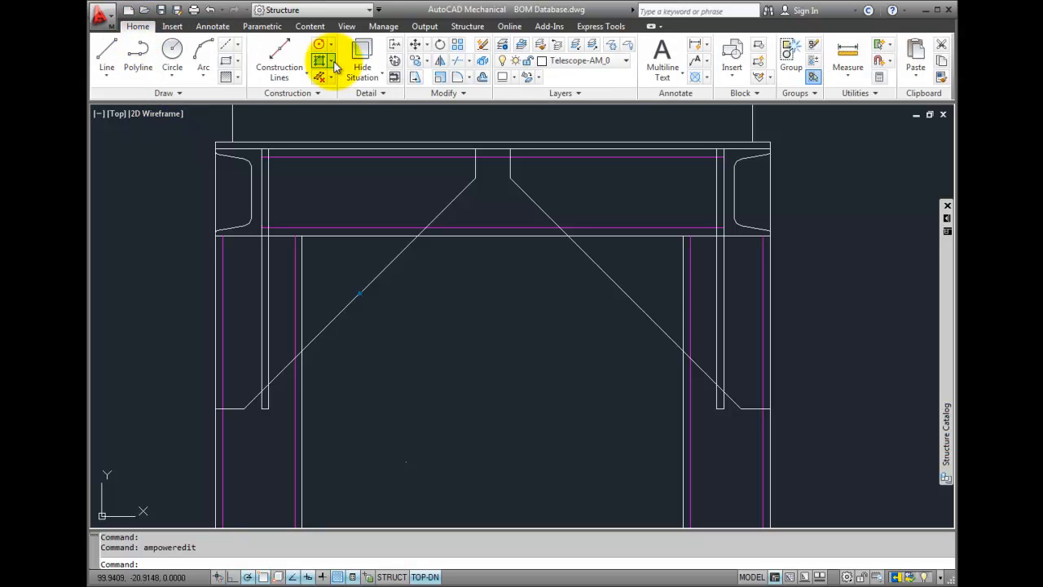
left_click(415, 60)
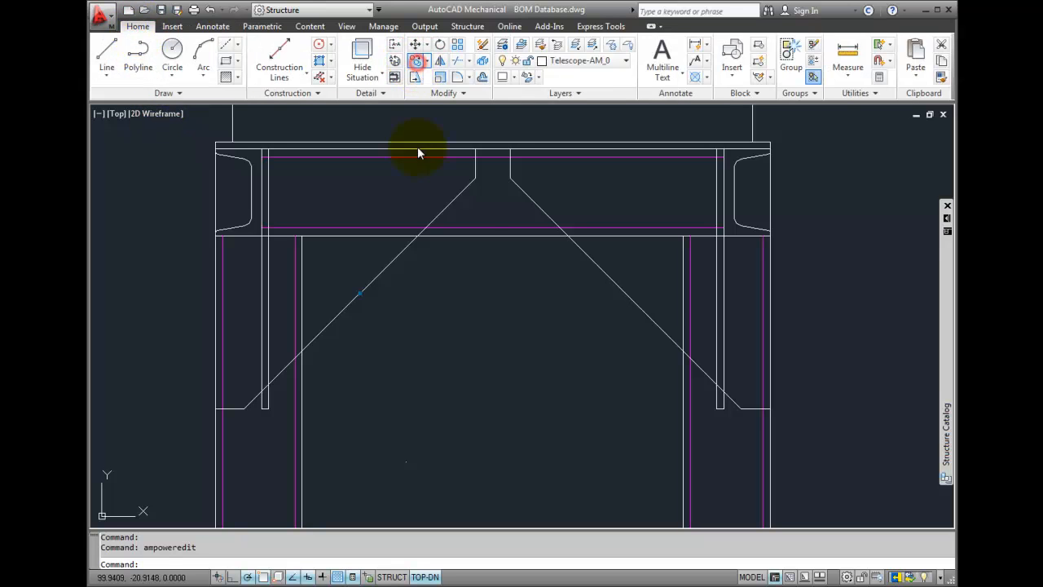
scroll(358, 303, "up", 2)
left_click(365, 293)
key("Return")
left_click(365, 295)
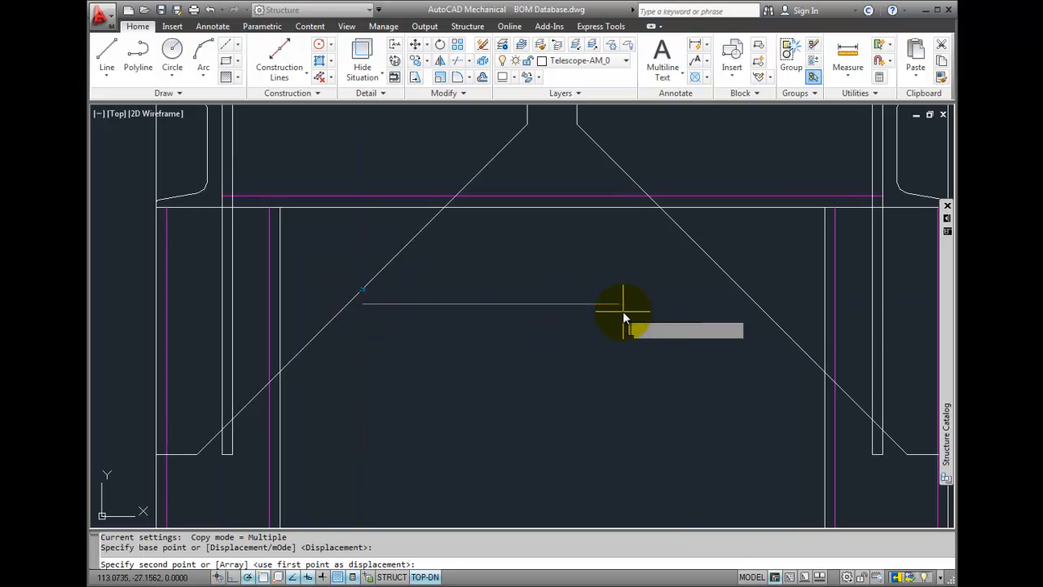
left_click(751, 313)
key("Escape")
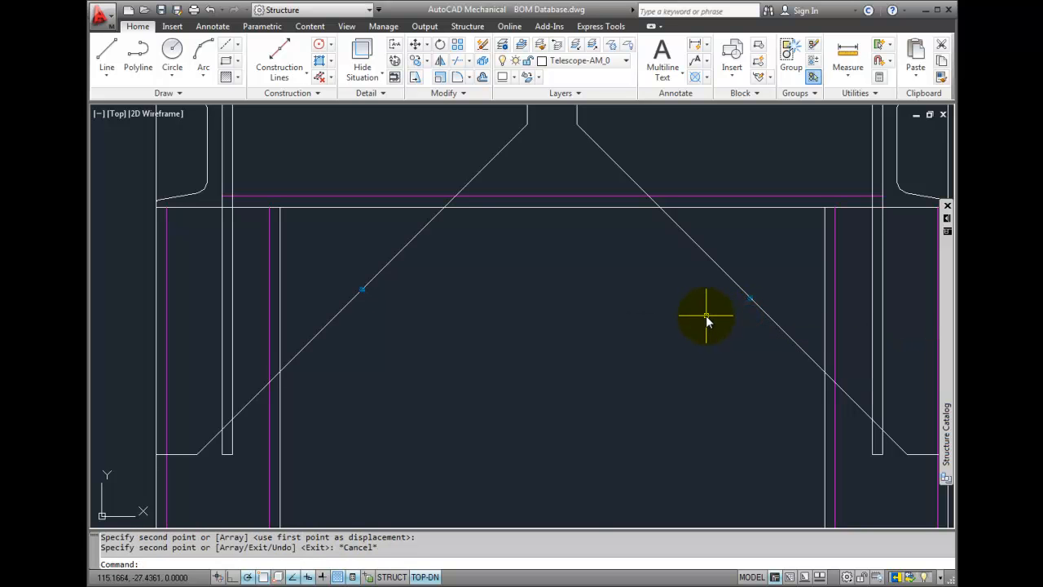
Open the MAIN bill of materials to examine the 8 X 8 Gusset entry and its quantity
left_click(213, 27)
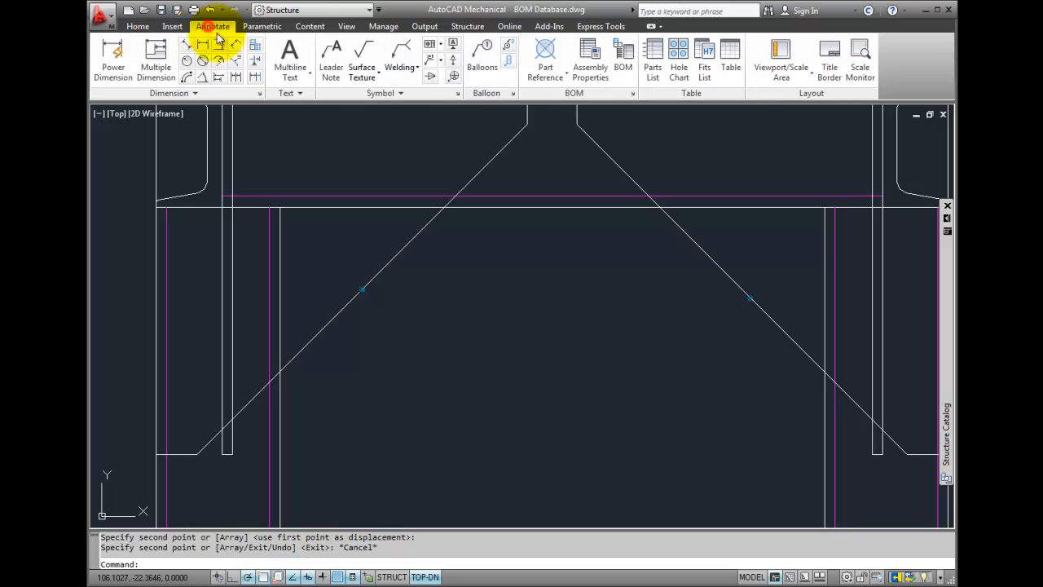
left_click(622, 61)
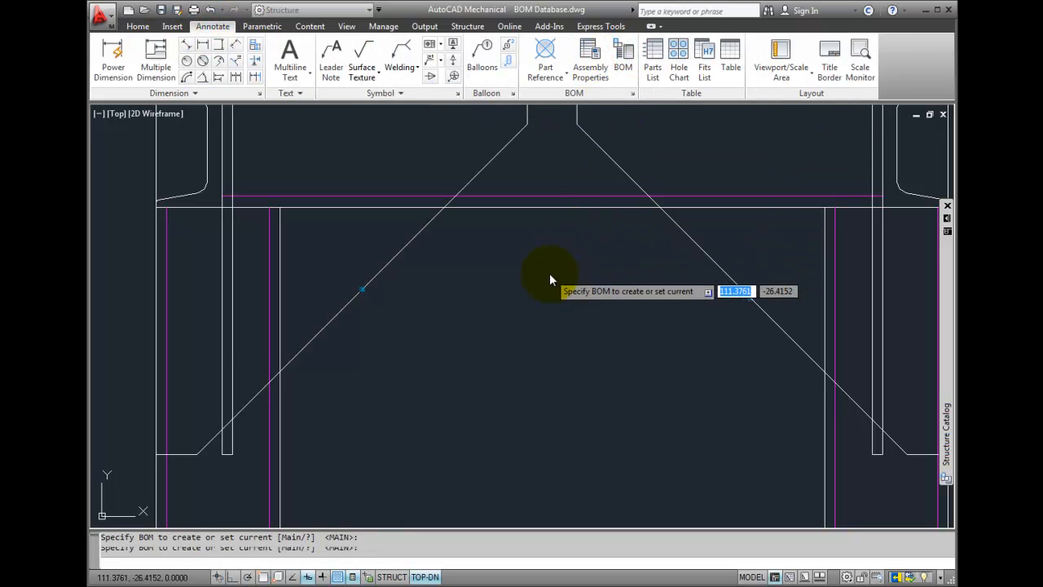
key("Return")
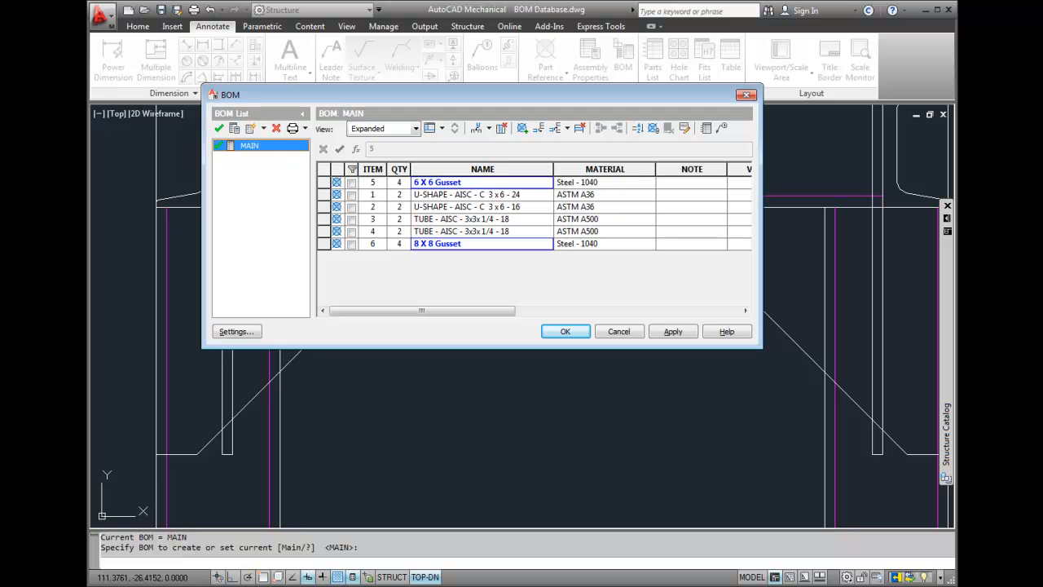